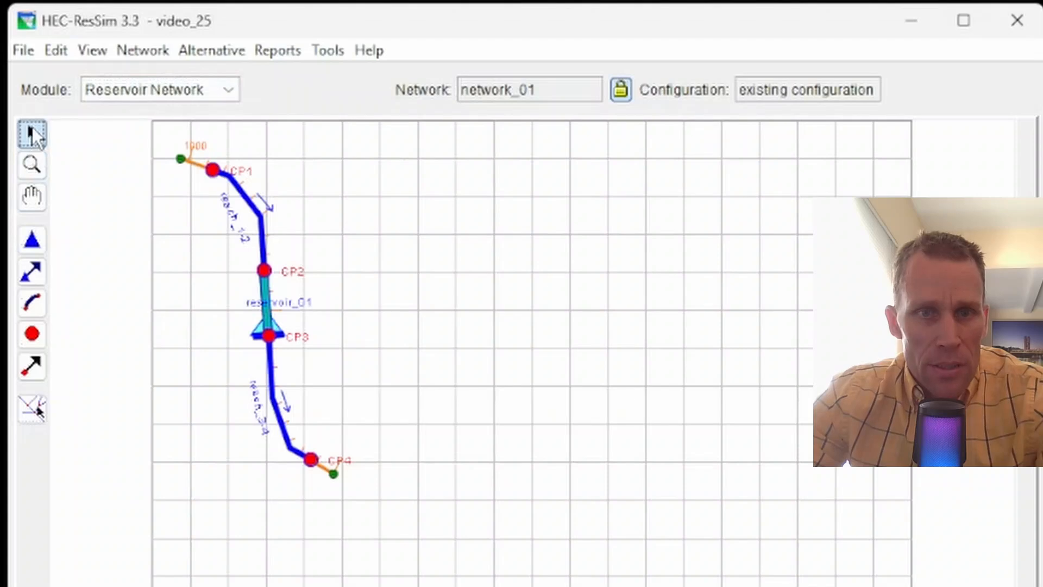
# - Open the reservoir properties of reservoir_01 from the network map for editing
pyautogui.scroll(2, 247, 304)
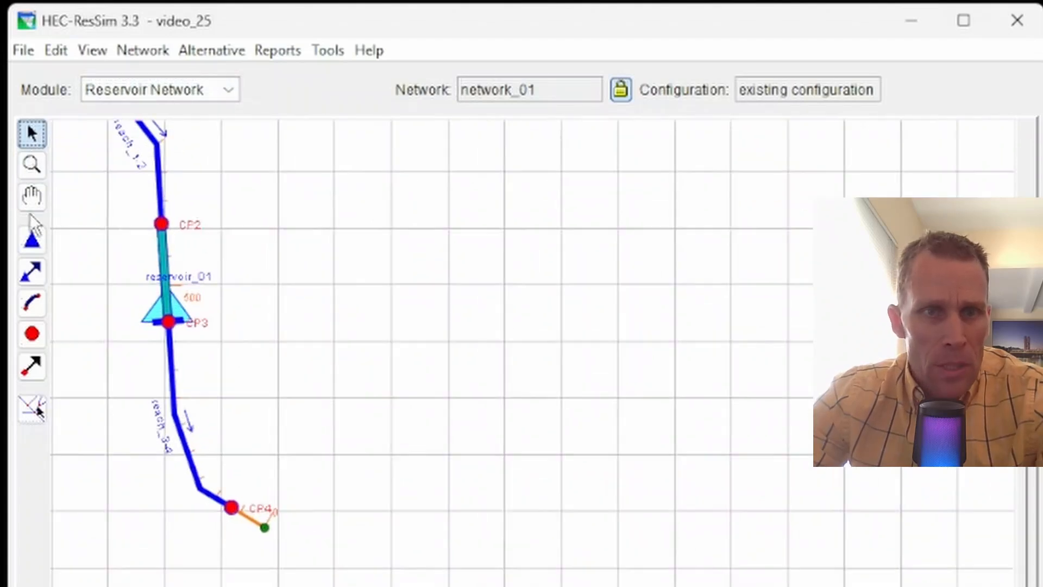
pyautogui.click(31, 195)
pyautogui.moveTo(303, 245); pyautogui.dragTo(489, 417)
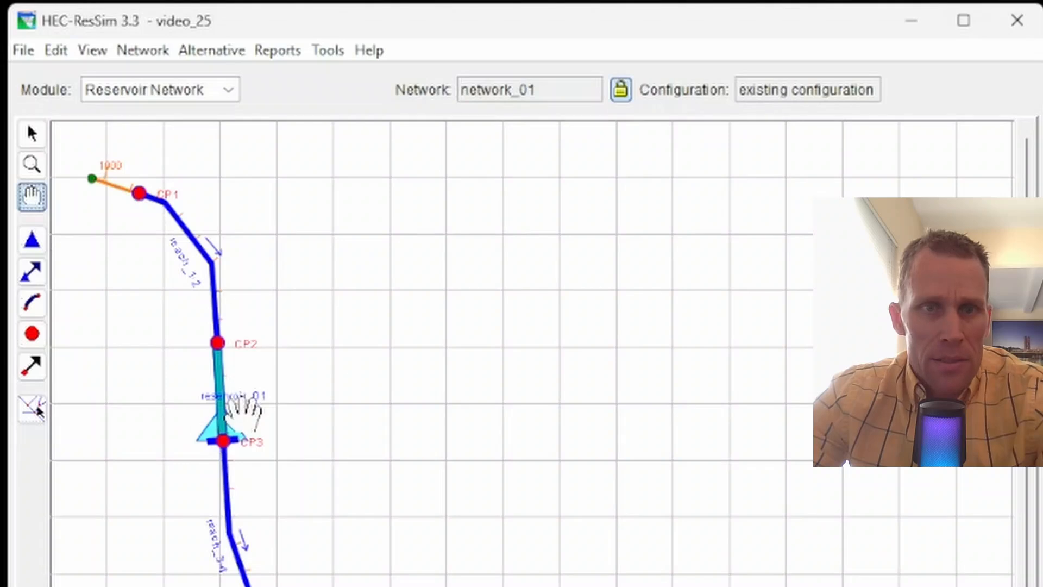
pyautogui.click(29, 131)
pyautogui.rightClick(232, 428)
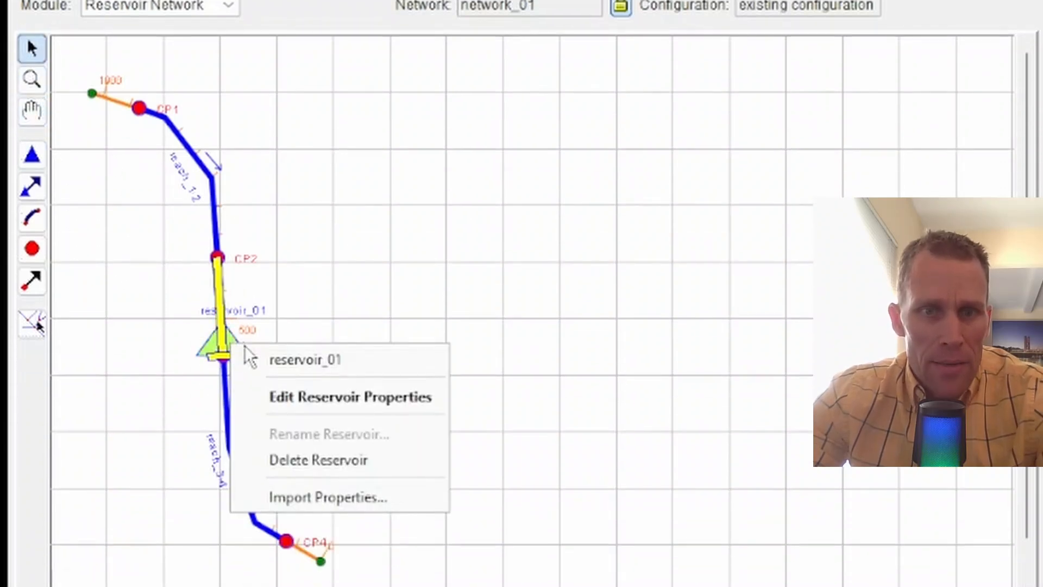
pyautogui.click(304, 479)
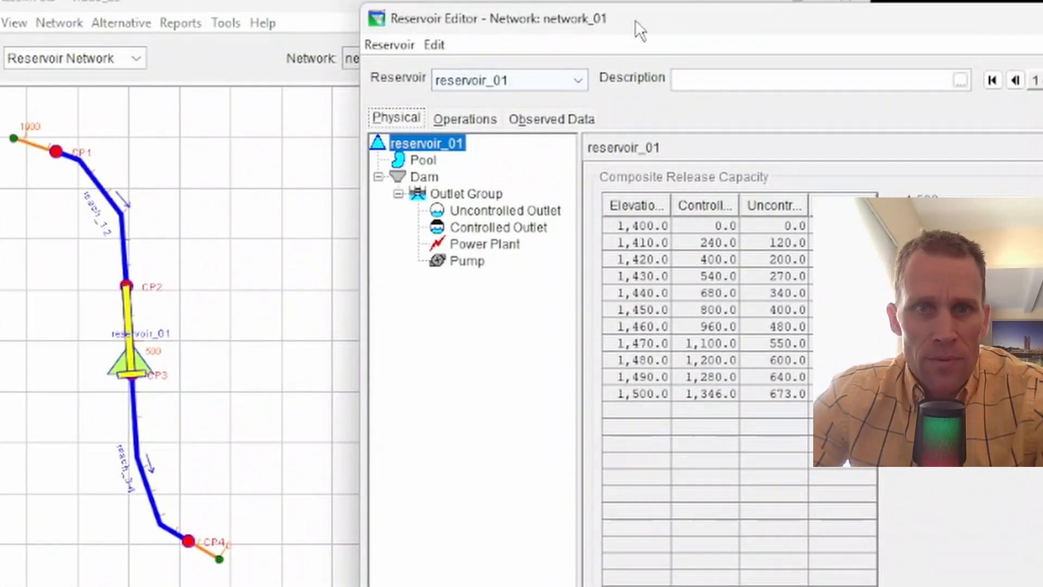
pyautogui.moveTo(634, 19); pyautogui.dragTo(521, 51)
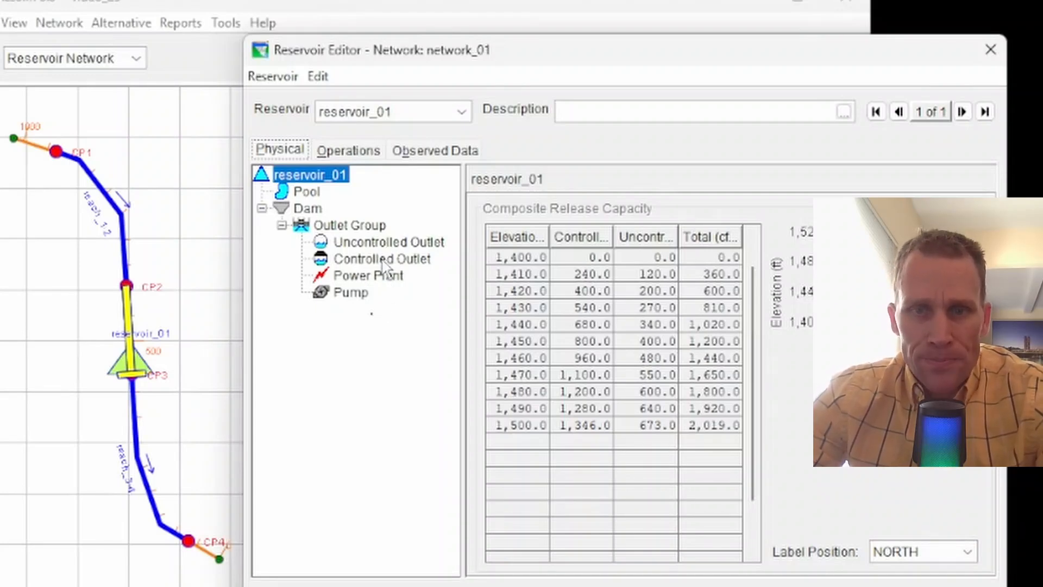
# - Review the Flood, Curve A, Curve B and Inactive storage zones in the operations of reservoir_01, finishing on Curve A
pyautogui.click(348, 152)
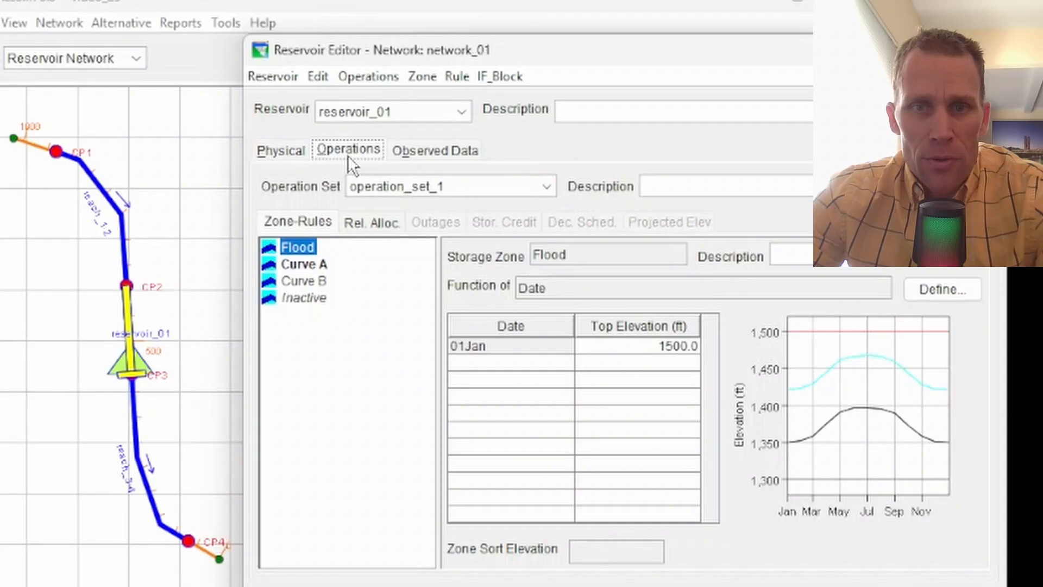
pyautogui.click(314, 267)
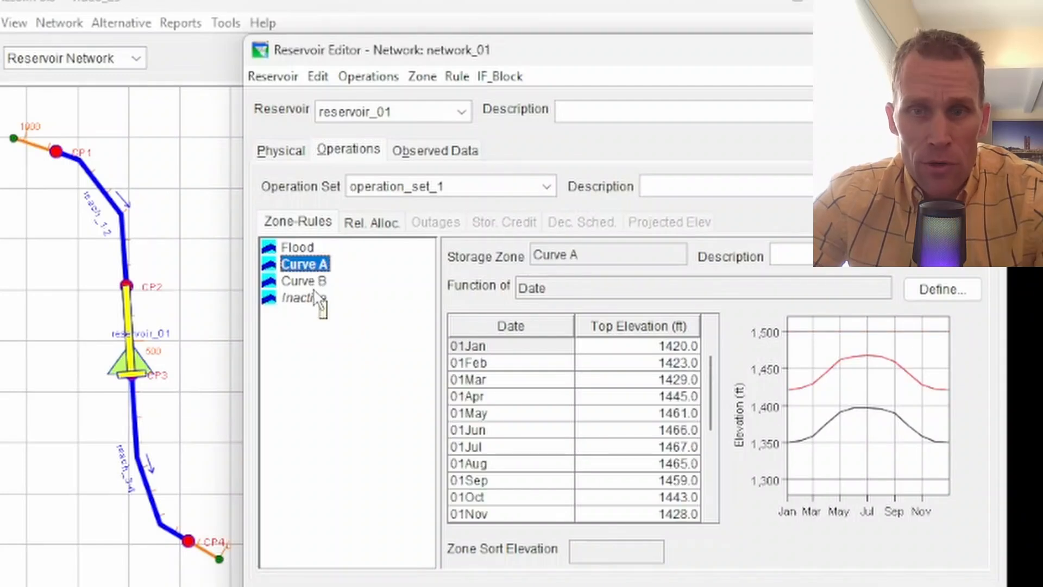
pyautogui.click(318, 281)
pyautogui.click(311, 299)
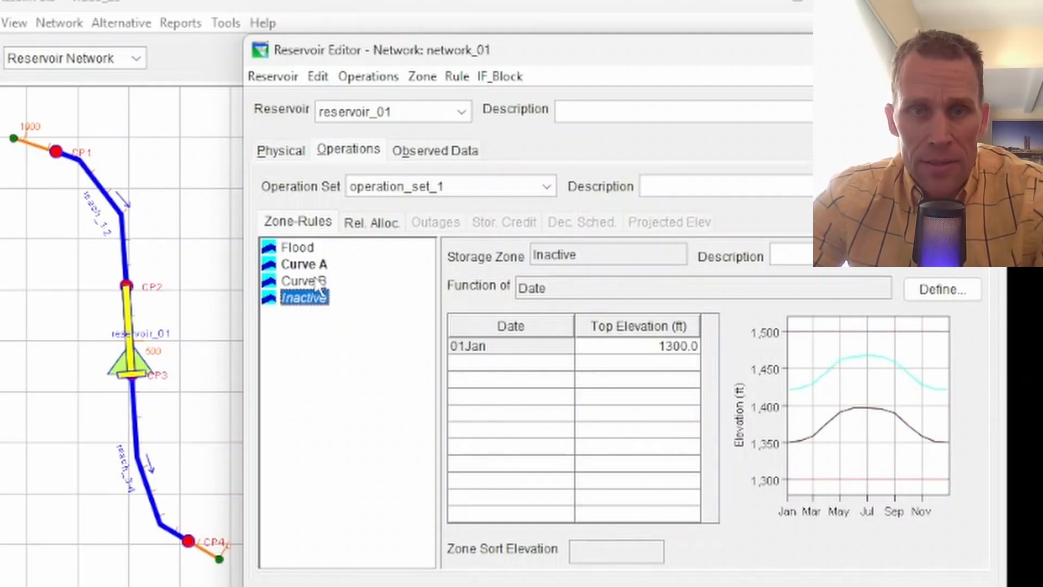
pyautogui.click(312, 250)
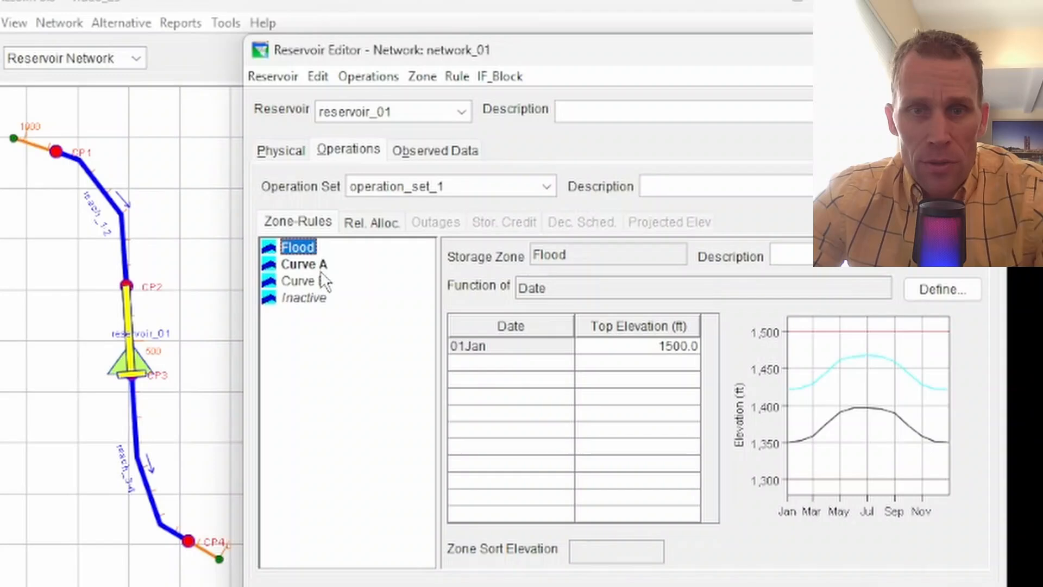
pyautogui.click(318, 265)
pyautogui.click(317, 282)
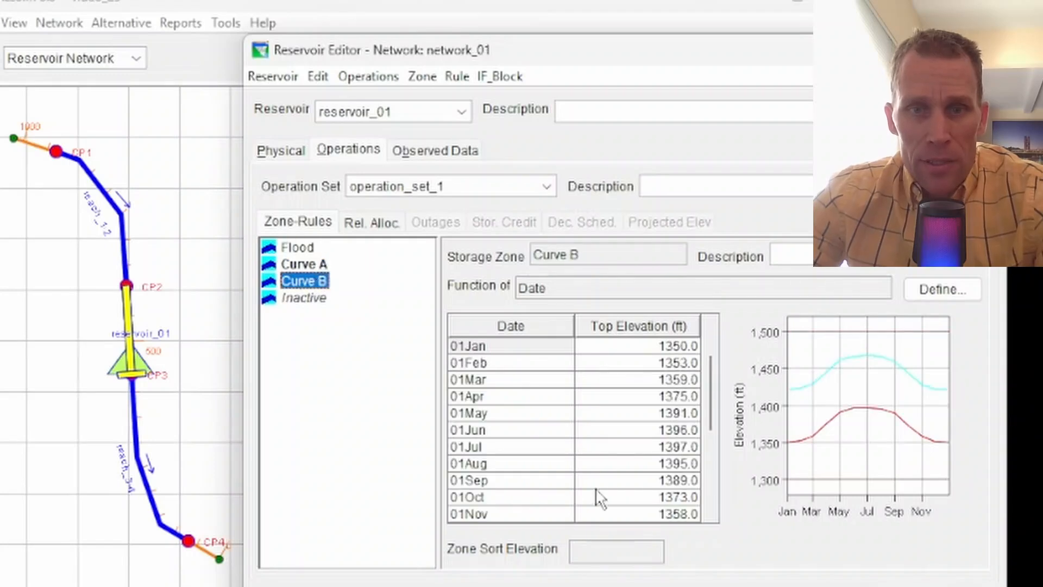
pyautogui.click(298, 250)
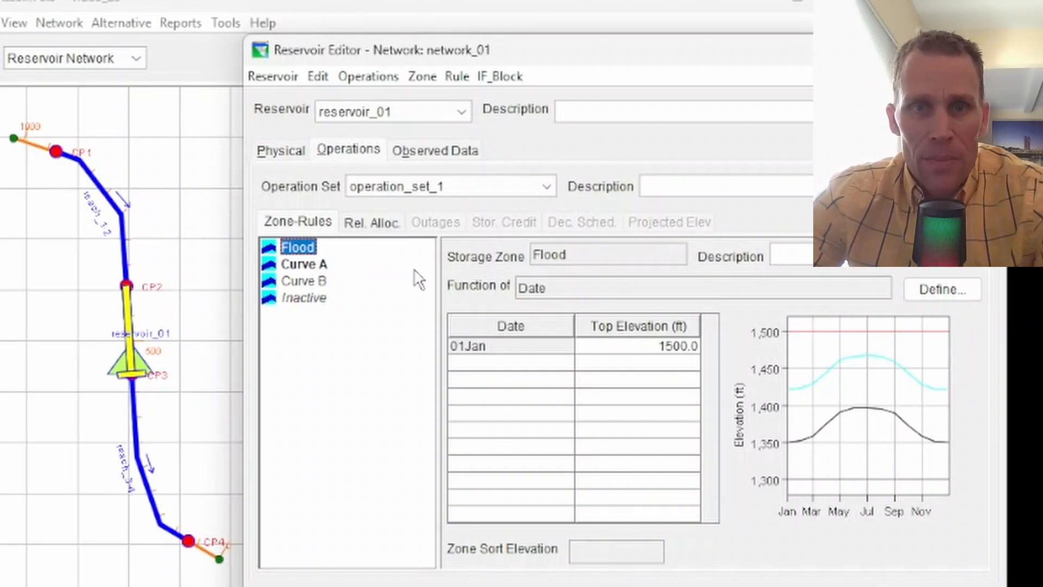
pyautogui.click(306, 265)
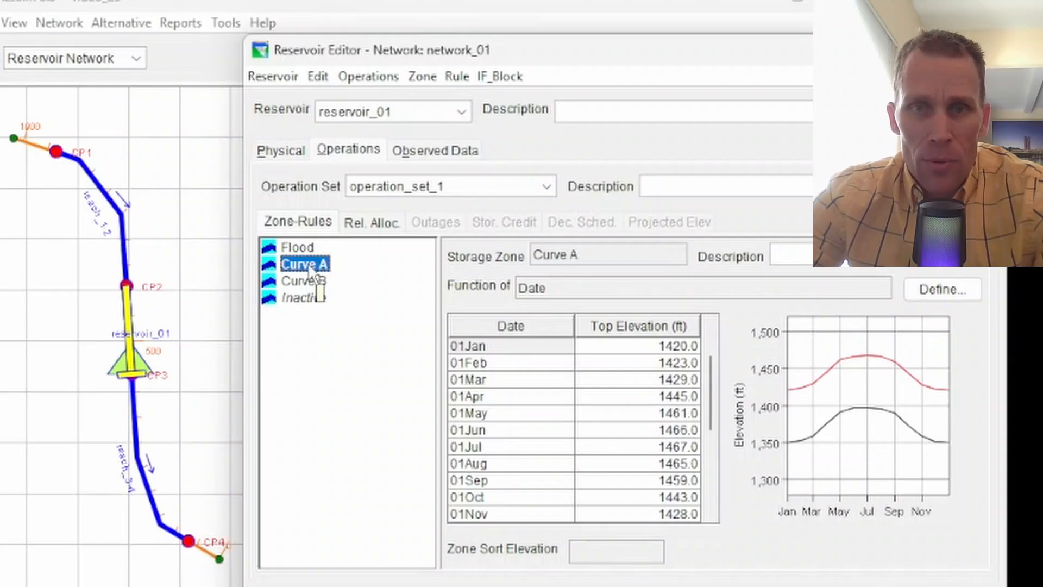
pyautogui.click(456, 81)
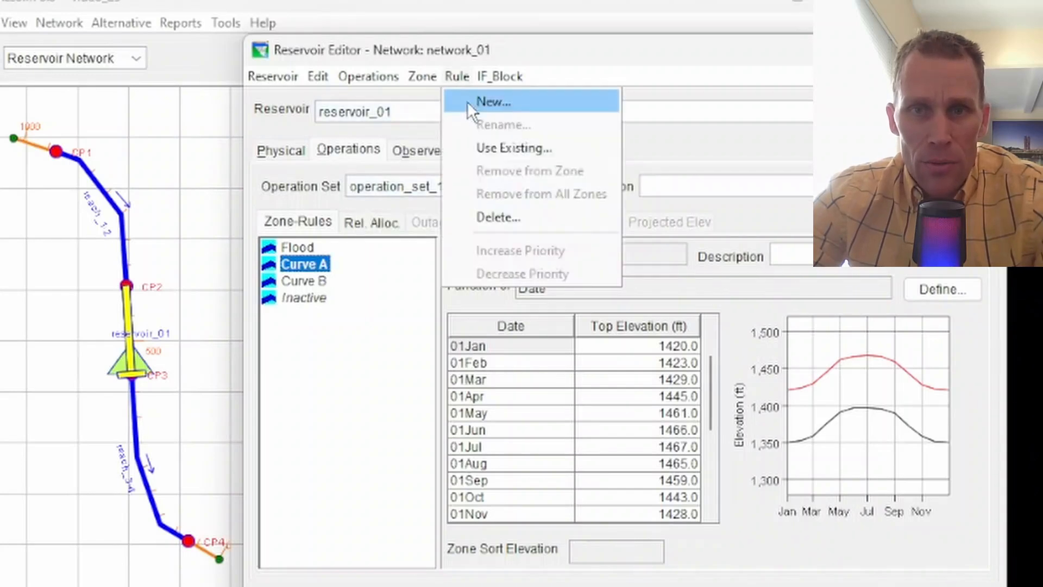
pyautogui.click(475, 100)
pyautogui.moveTo(588, 350); pyautogui.dragTo(481, 310)
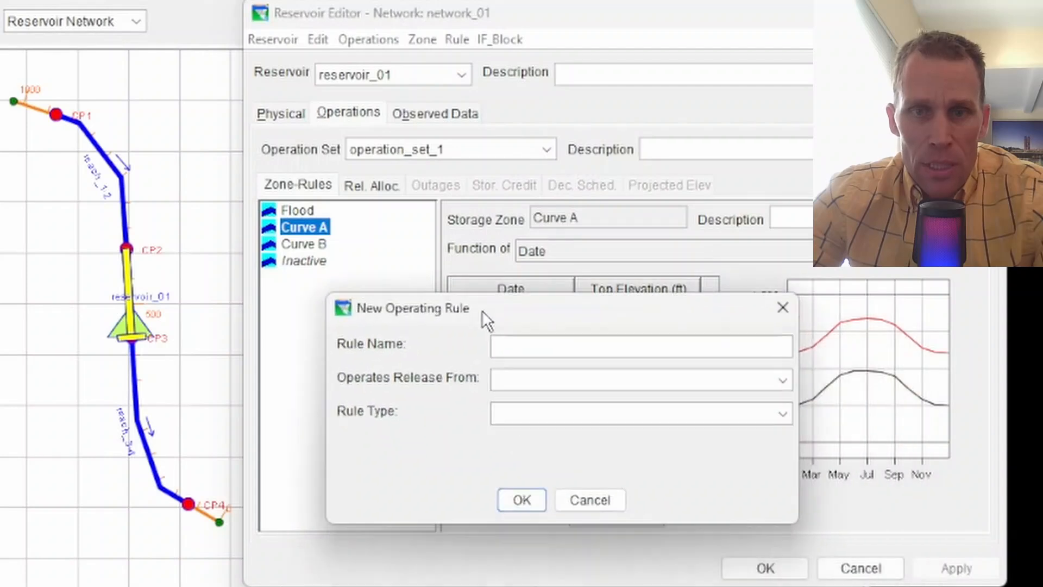
pyautogui.click(782, 308)
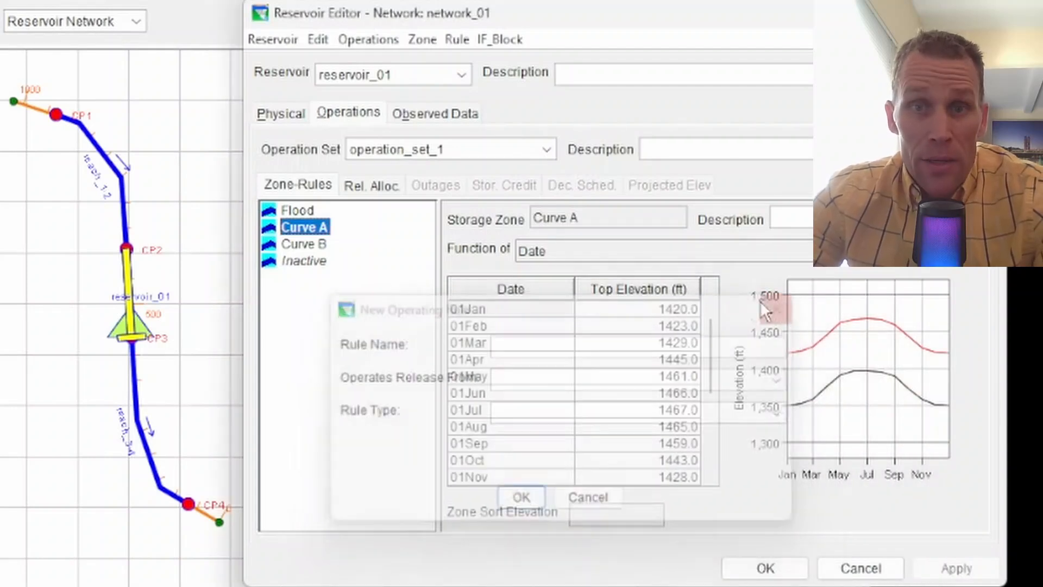
pyautogui.rightClick(311, 237)
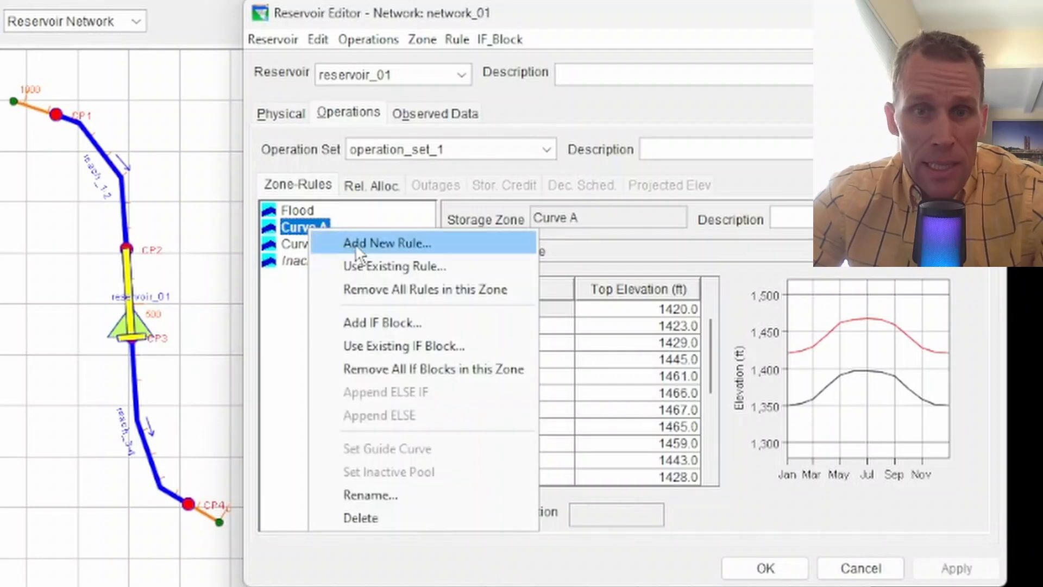
pyautogui.click(436, 243)
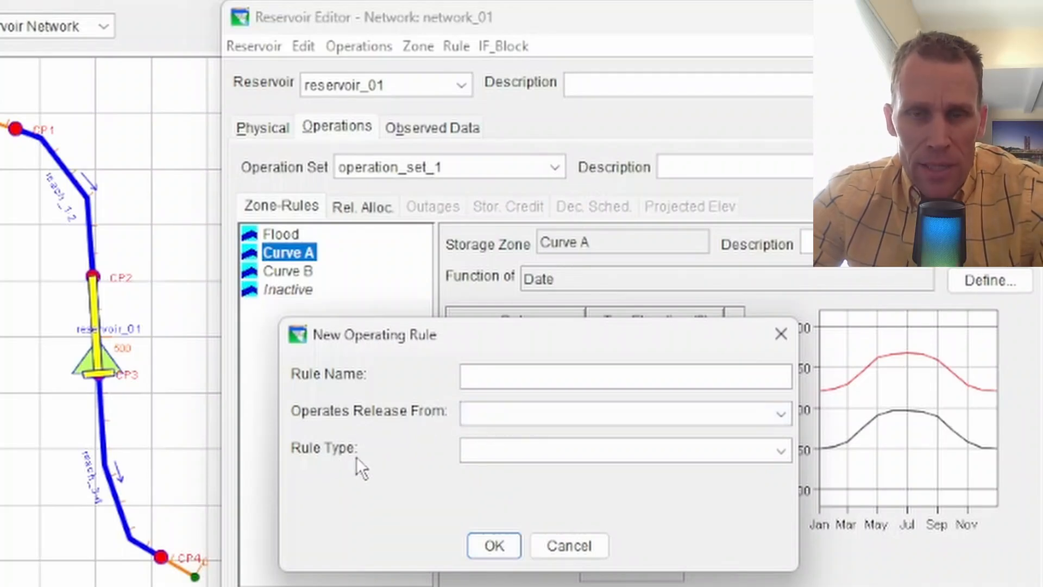
pyautogui.click(482, 419)
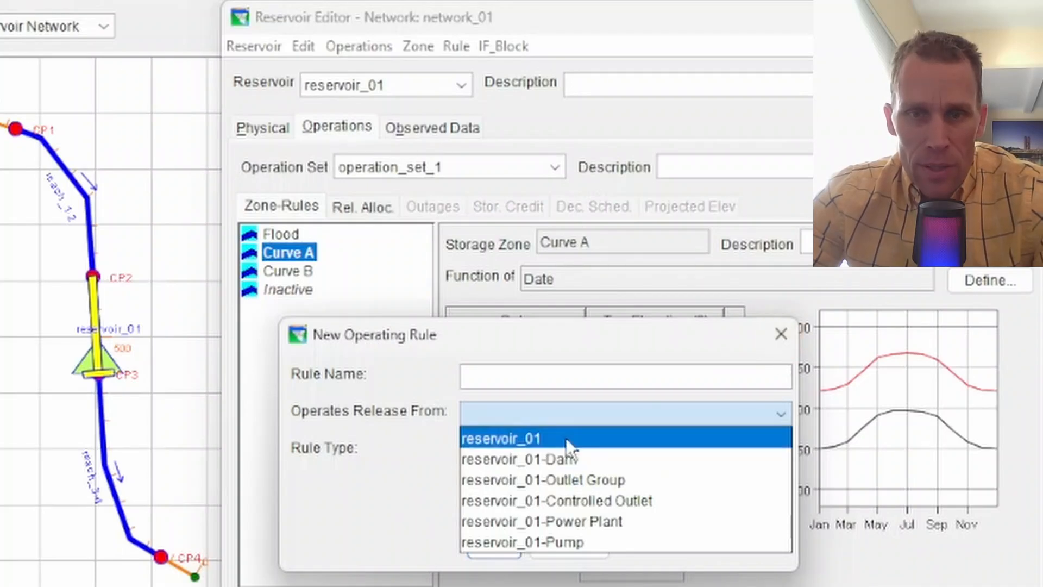
pyautogui.click(781, 334)
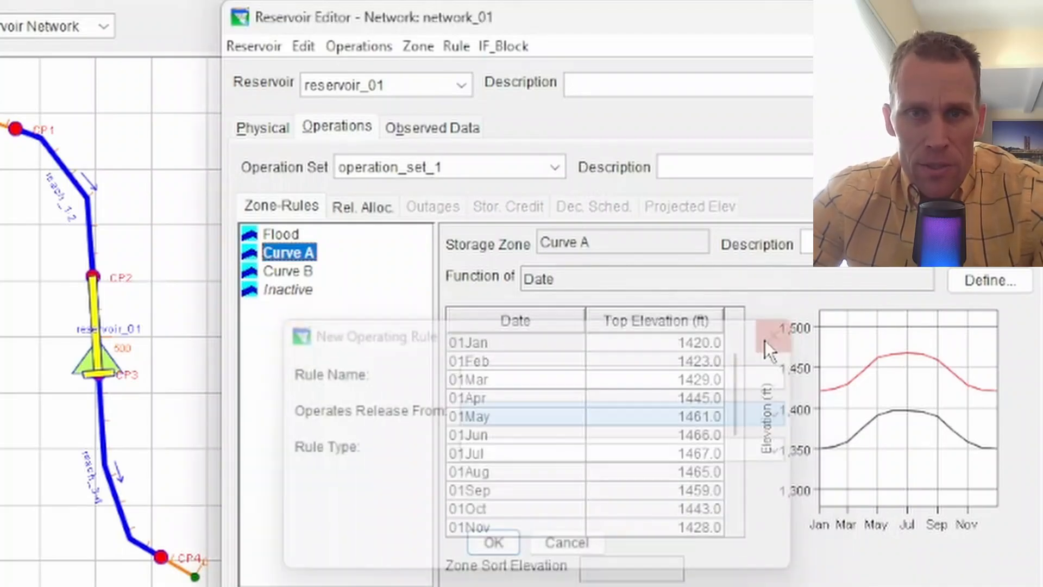
pyautogui.click(262, 136)
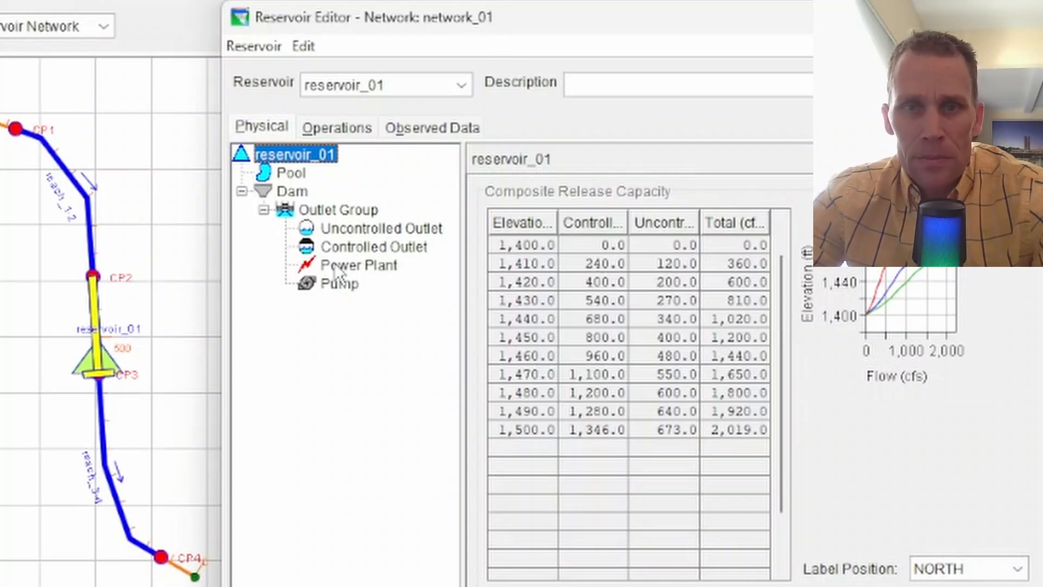
pyautogui.click(346, 128)
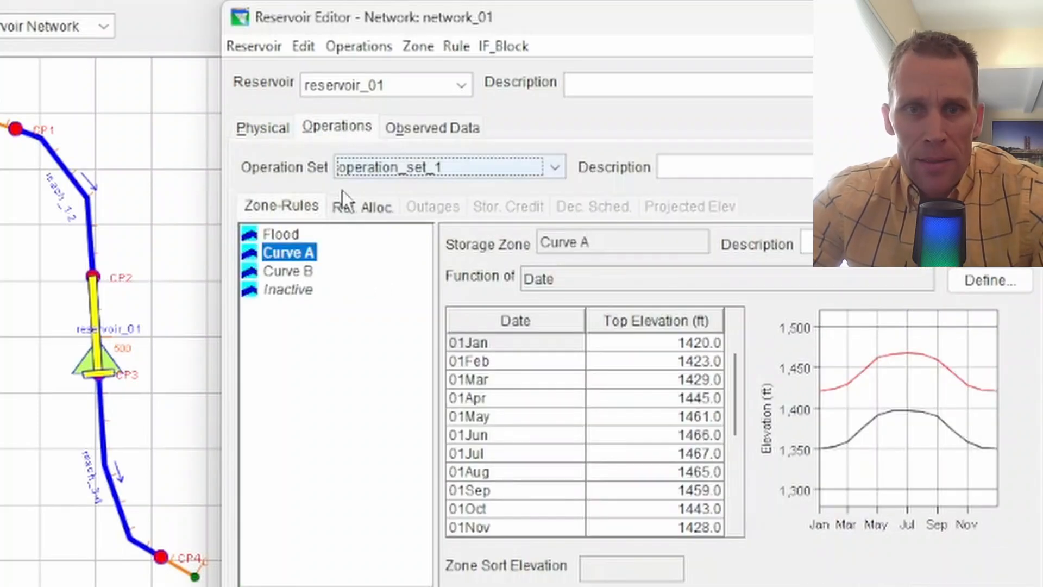
# - Start a new operating rule in the Curve A zone that operates releases from reservoir_01-Controlled Outlet
pyautogui.rightClick(298, 254)
pyautogui.click(402, 267)
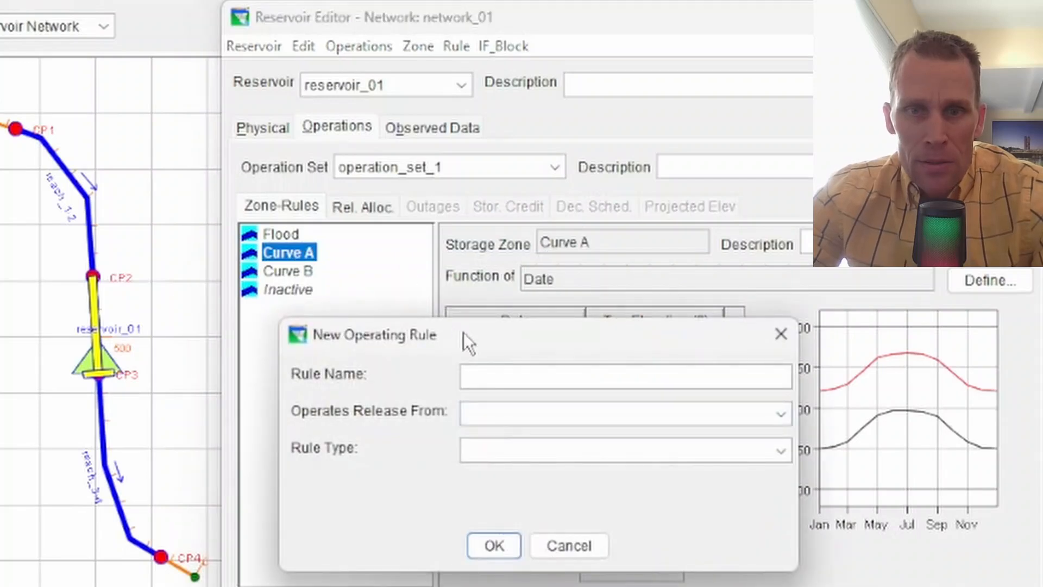
pyautogui.click(544, 413)
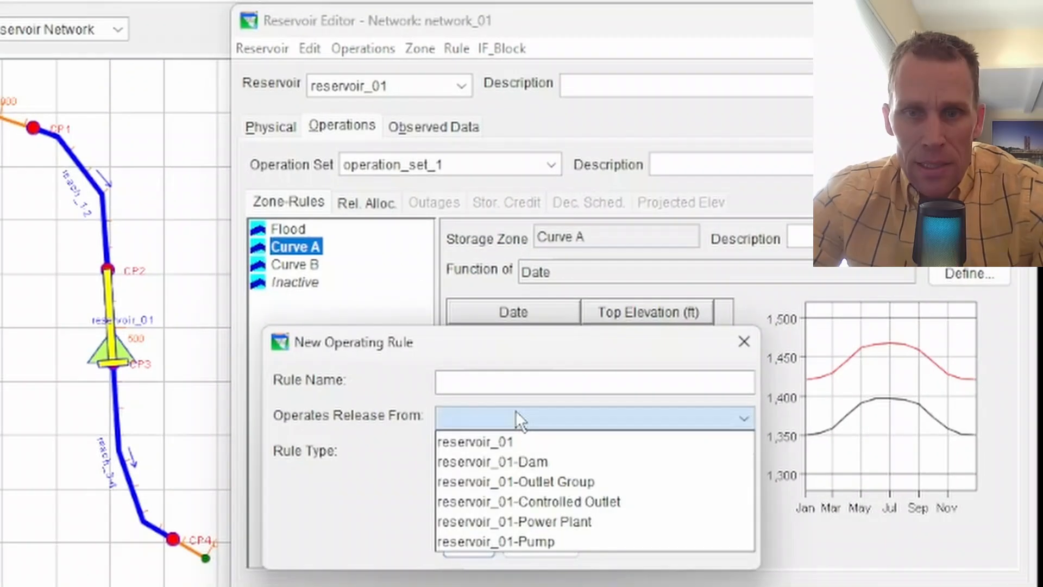
pyautogui.click(554, 501)
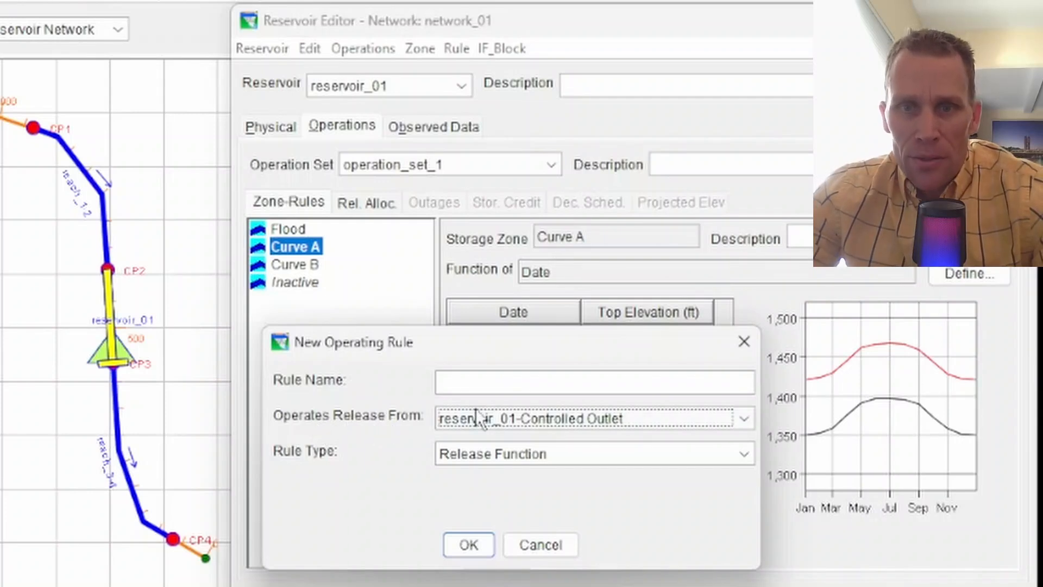
# - Compare the rule types offered for reservoir_01-Controlled Outlet, the whole reservoir_01 and reservoir_01-Pump
pyautogui.click(575, 456)
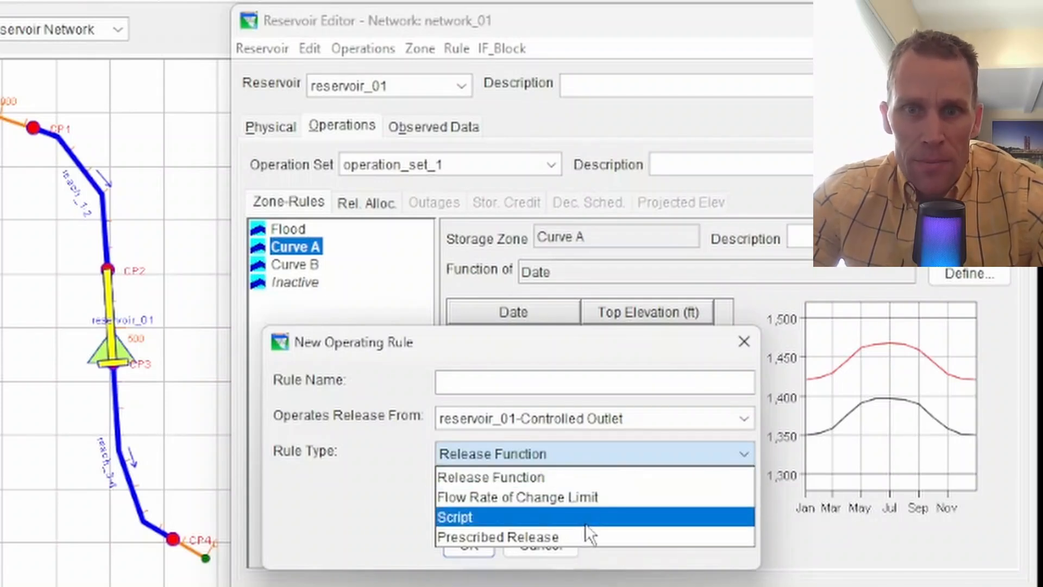
pyautogui.click(584, 427)
pyautogui.click(584, 425)
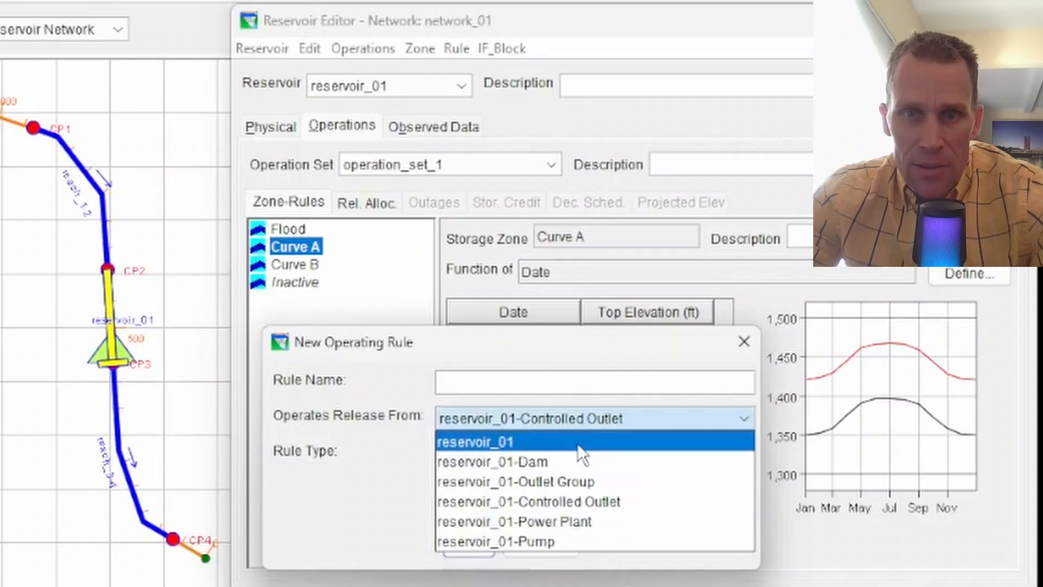
pyautogui.click(578, 444)
pyautogui.click(581, 451)
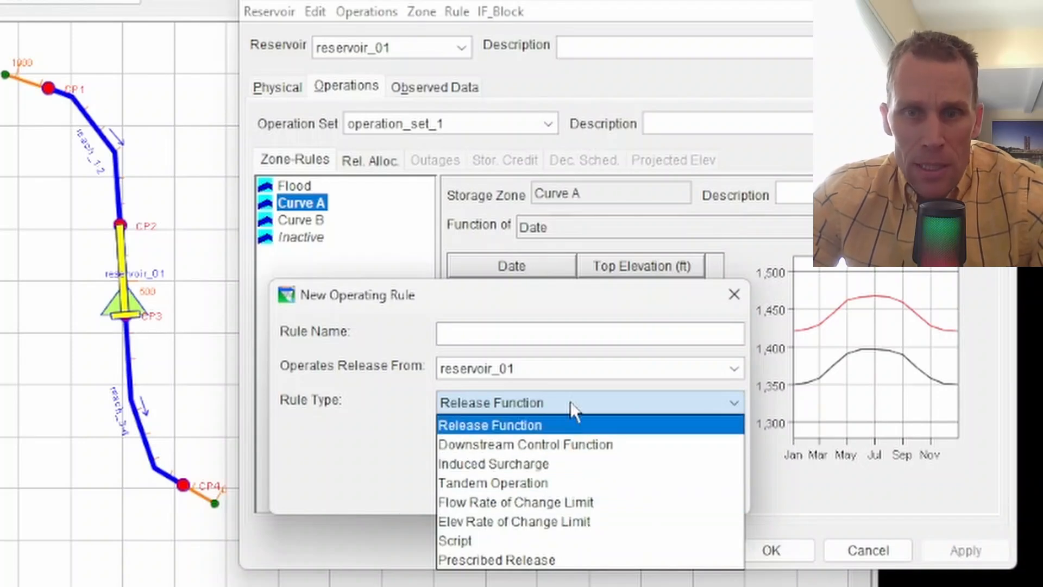
pyautogui.click(578, 370)
pyautogui.click(579, 489)
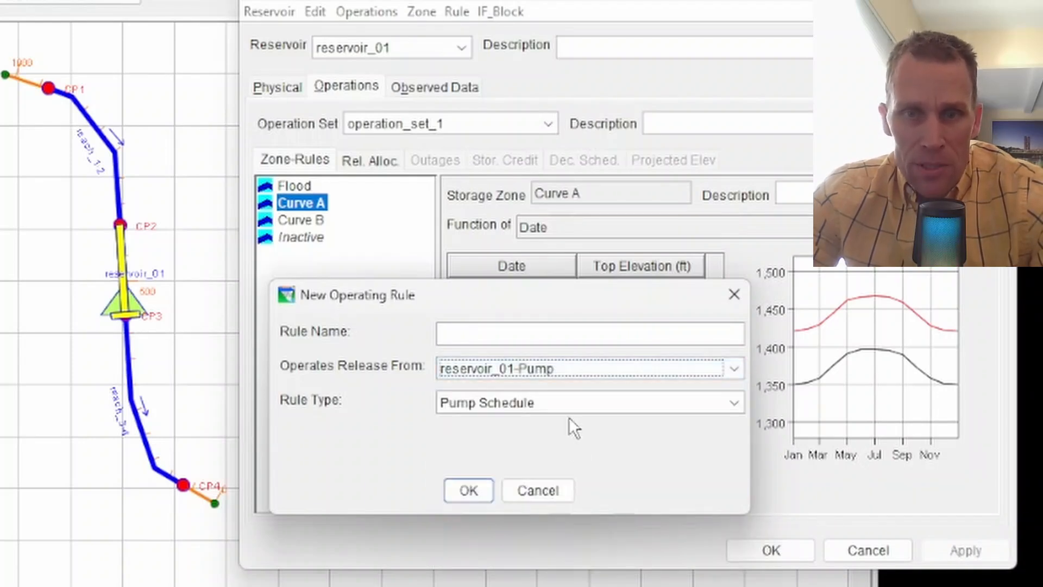
pyautogui.click(571, 412)
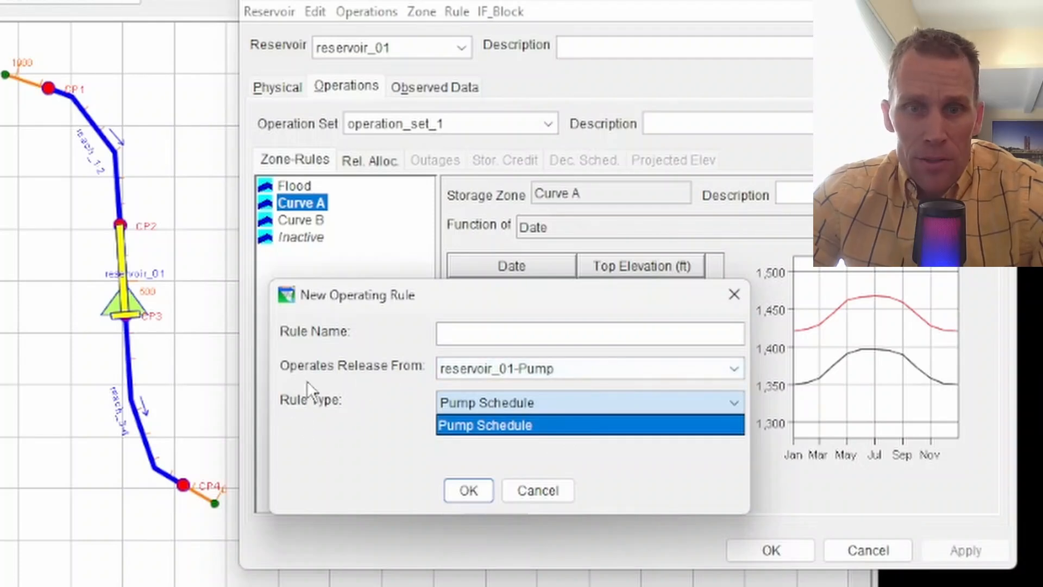
# - Create the Release Function rule for reservoir_01-Controlled Outlet, naming it min_ds_controlled_outlet
pyautogui.click(547, 367)
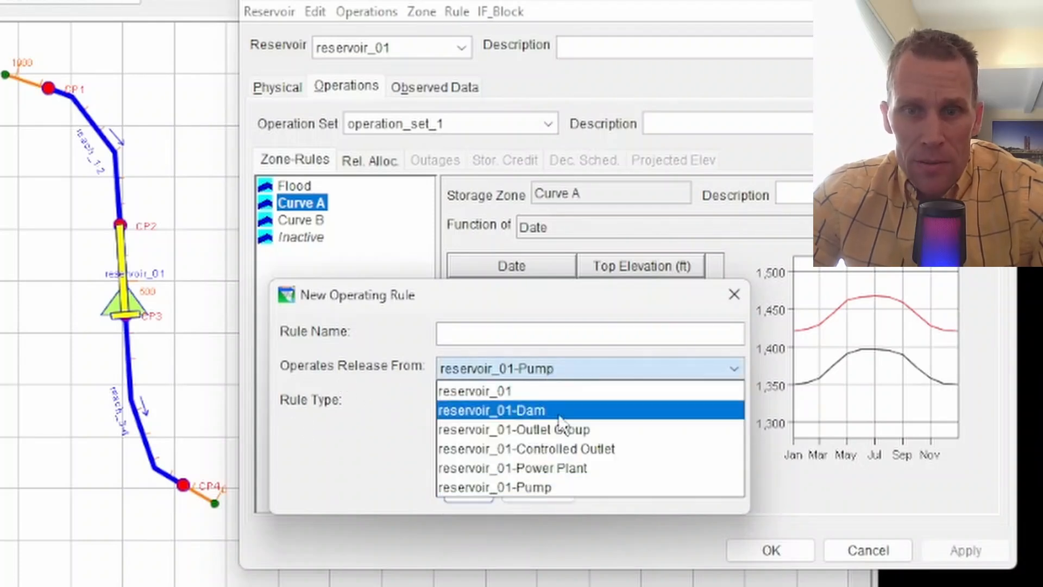
pyautogui.click(562, 442)
pyautogui.click(503, 334)
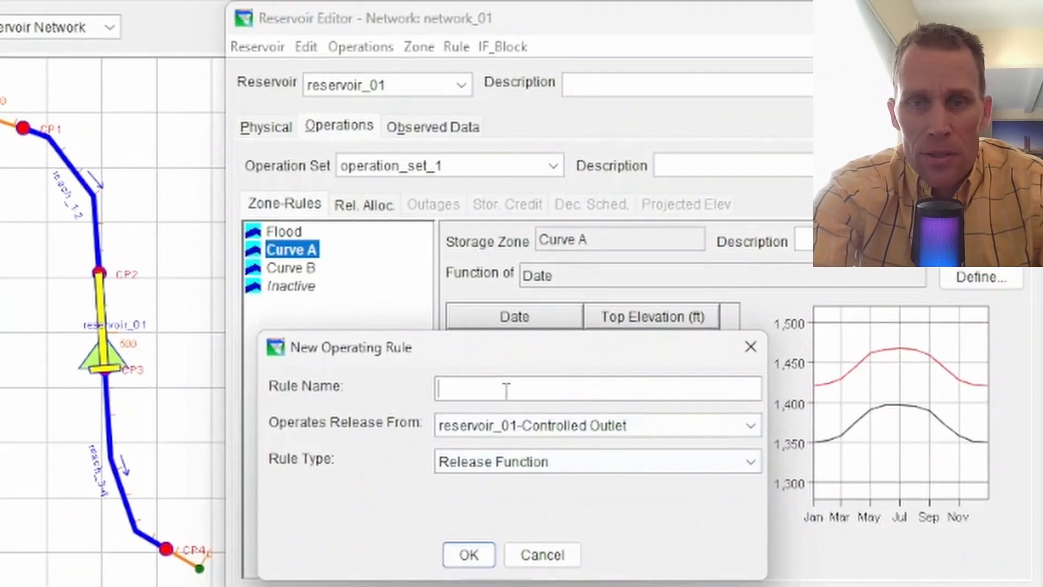
pyautogui.write('min_ds')
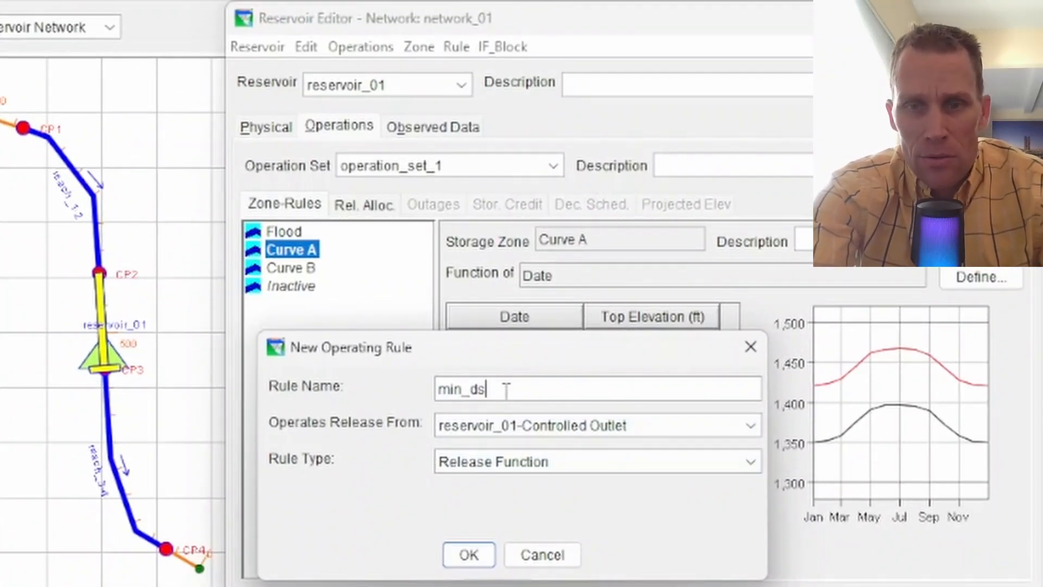
pyautogui.write('_cont')
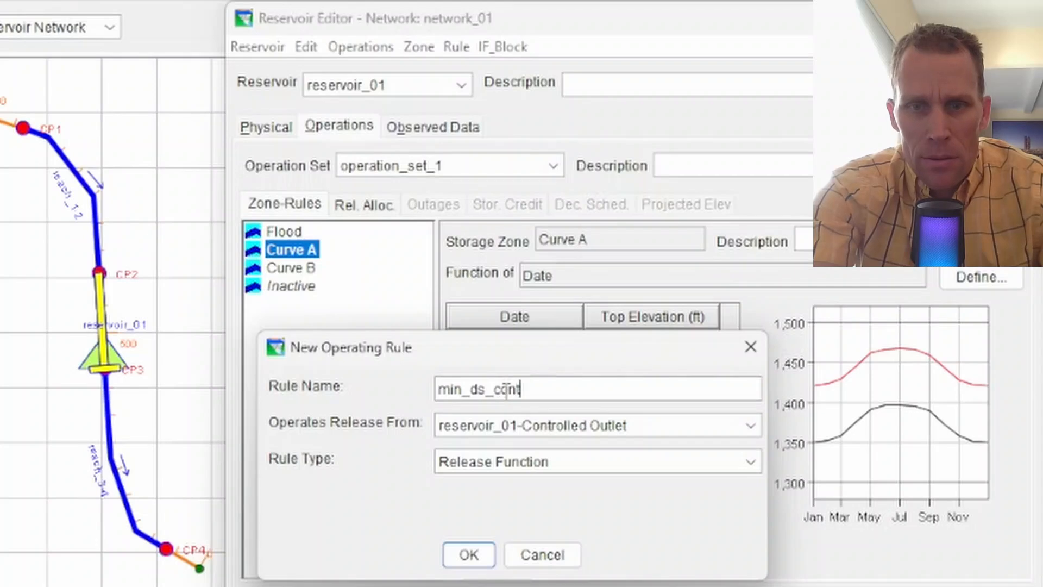
pyautogui.write('rolled_outlet')
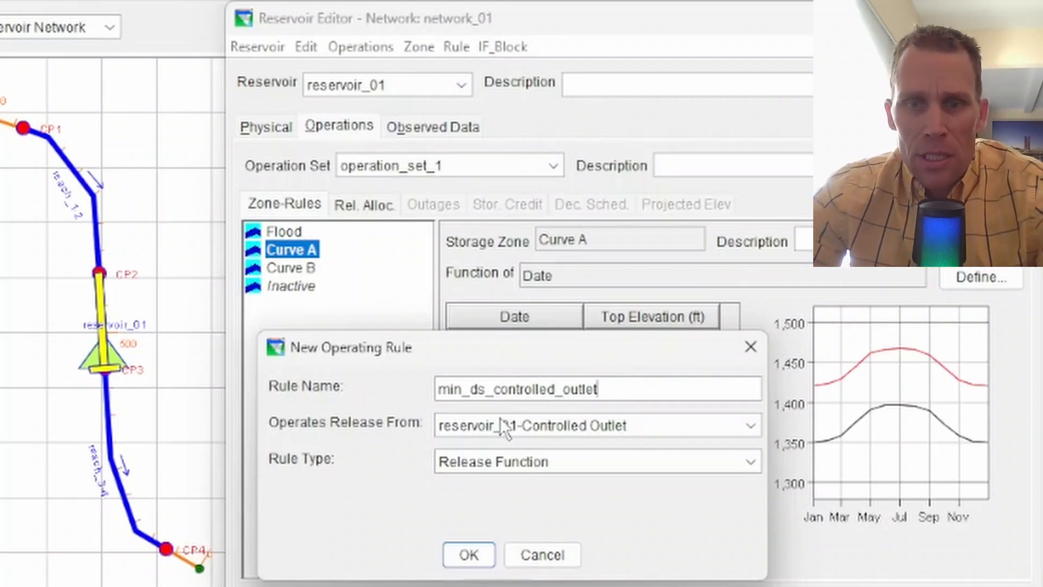
pyautogui.click(471, 553)
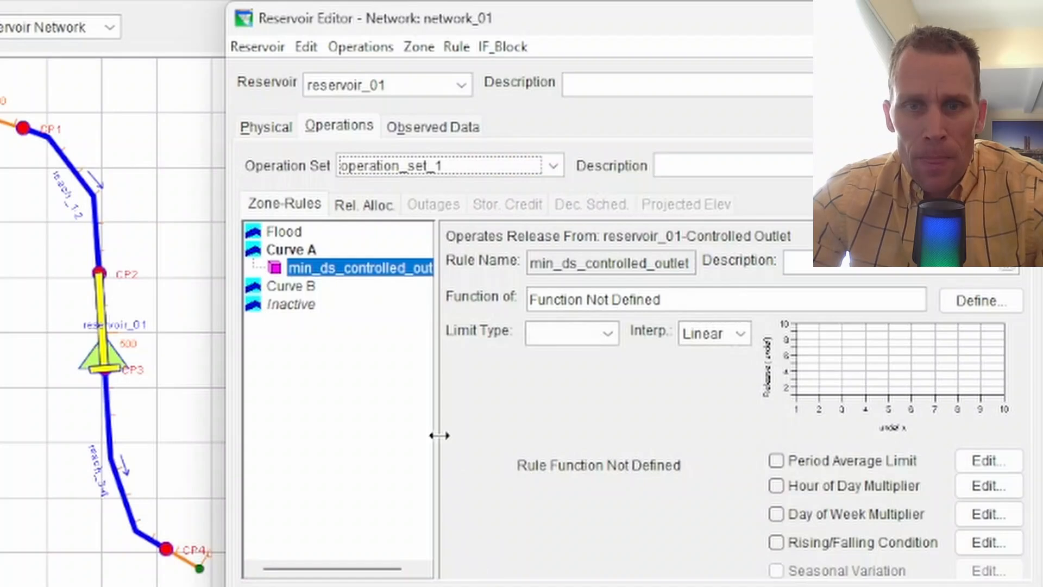
# - Start a second operating rule in the Curve A zone and name it max_ds_controlled_outlet
pyautogui.moveTo(439, 435); pyautogui.dragTo(482, 435)
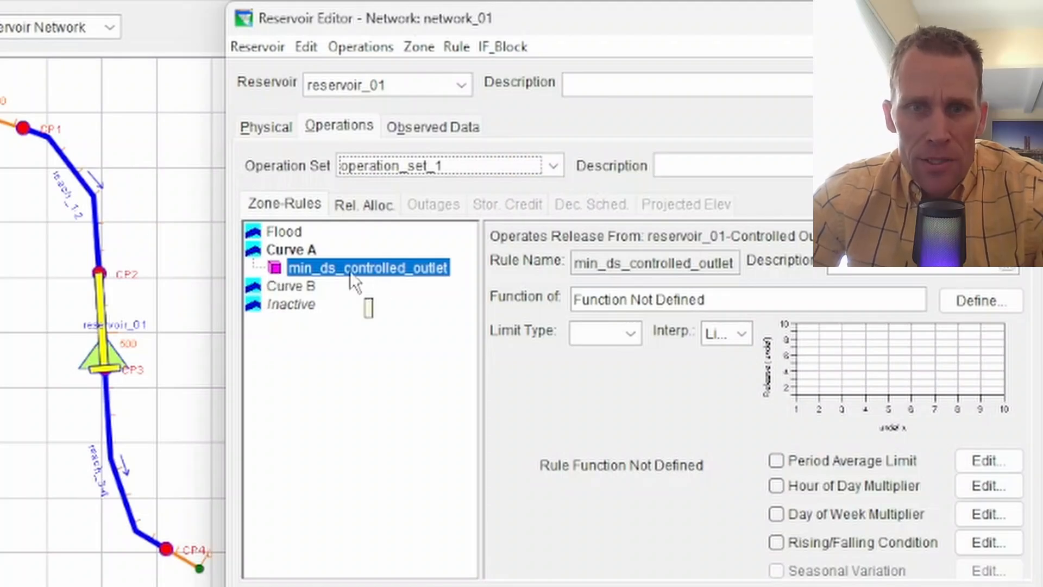
pyautogui.rightClick(303, 252)
pyautogui.click(322, 268)
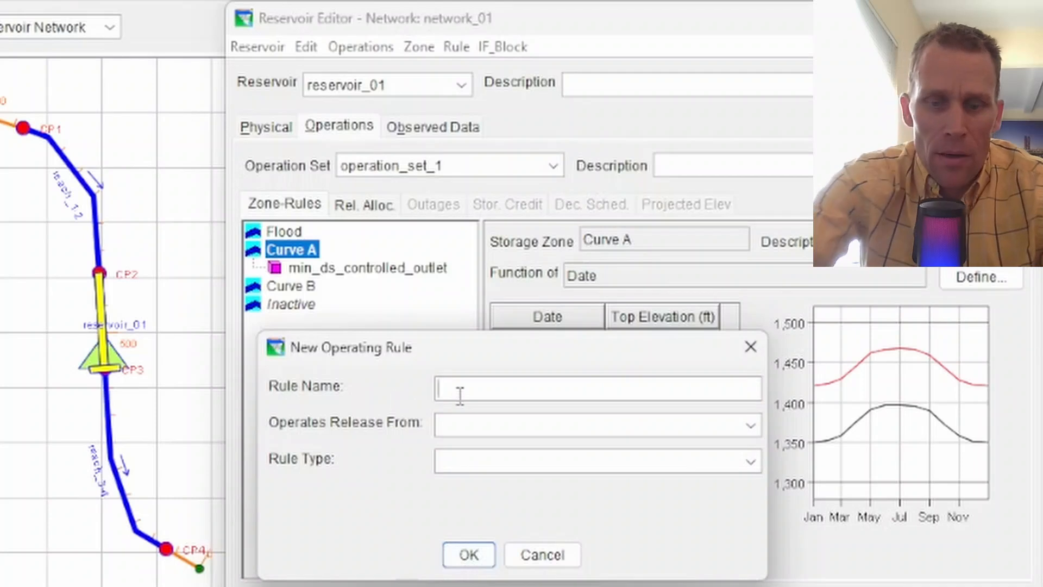
pyautogui.write('max_')
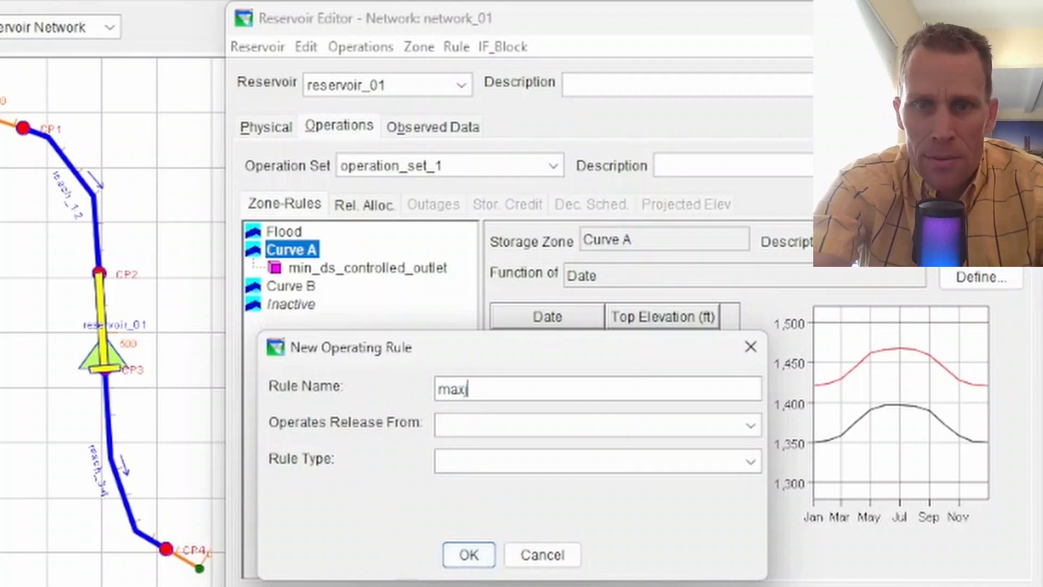
pyautogui.press('BackSpace')
pyautogui.write('_ds_c')
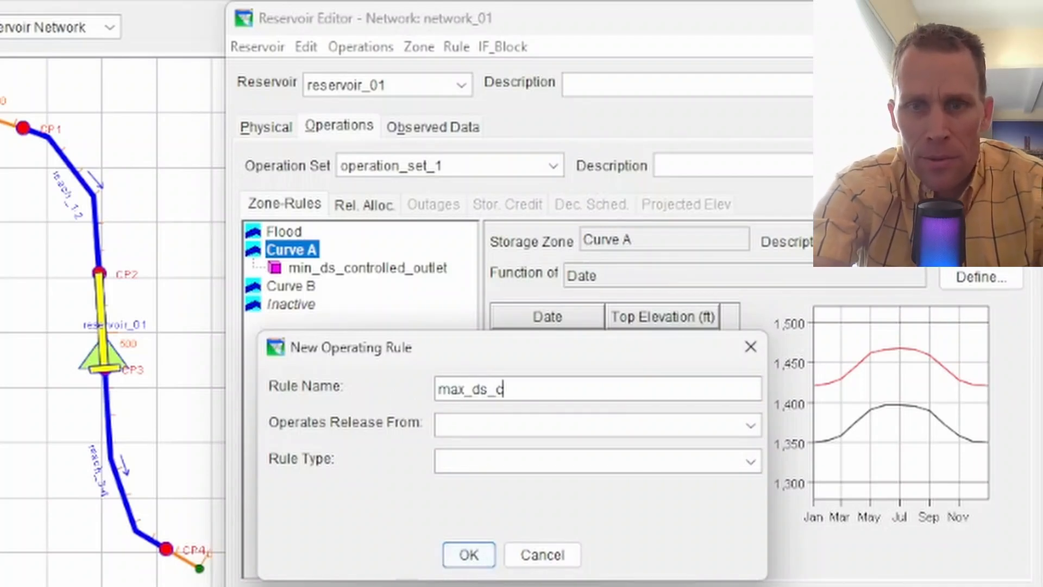
pyautogui.write('ontrolled_outlet')
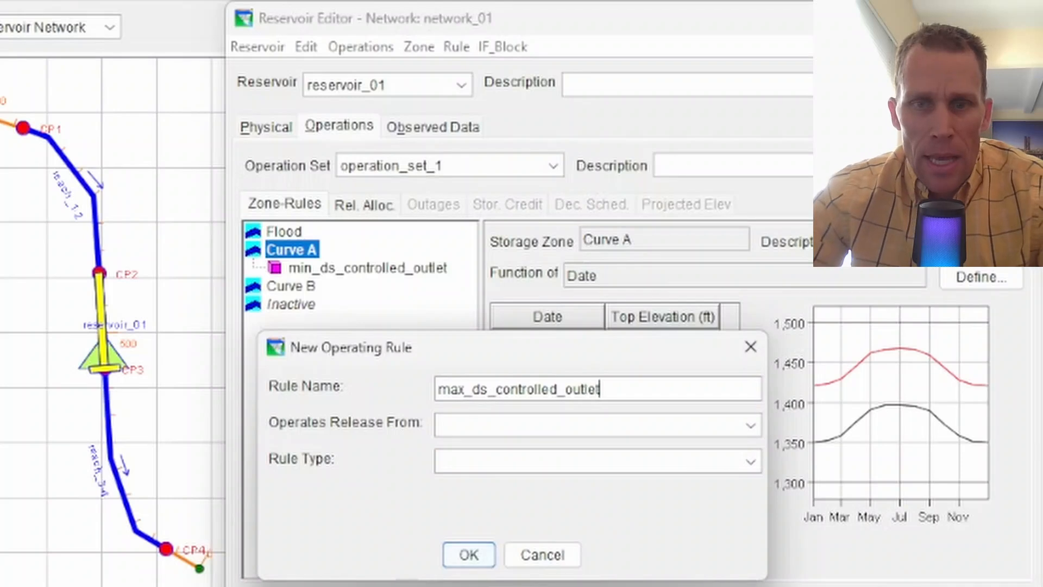
# - Create the rule as a Release Function that operates releases from reservoir_01-Controlled Outlet
pyautogui.click(646, 429)
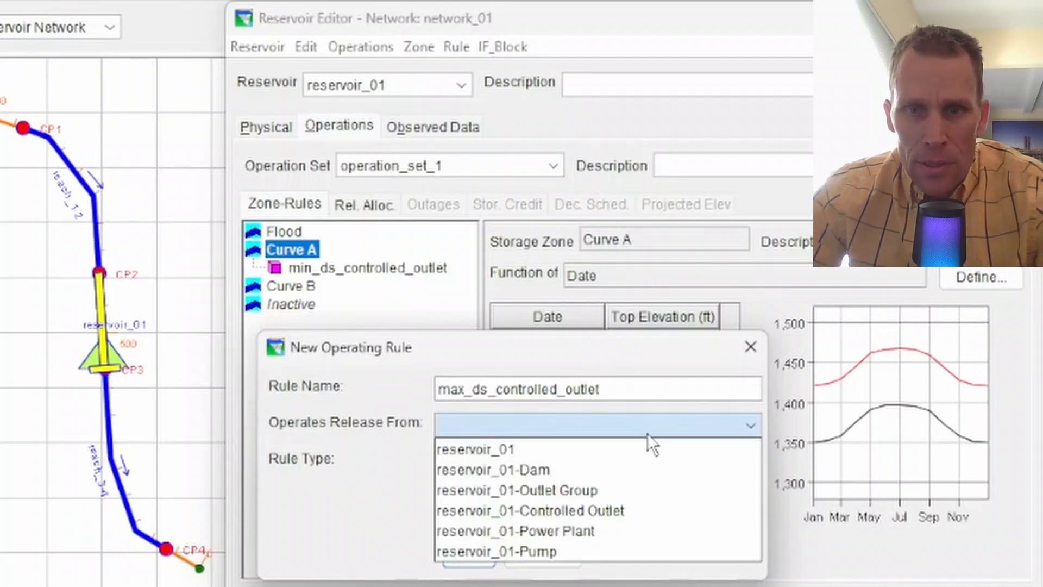
pyautogui.click(617, 510)
pyautogui.click(570, 477)
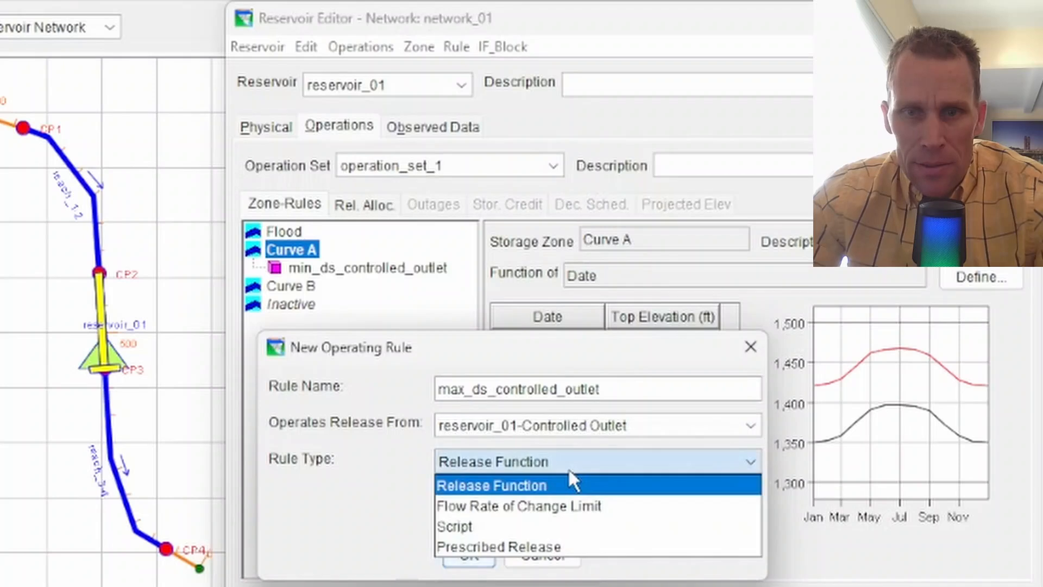
pyautogui.click(561, 481)
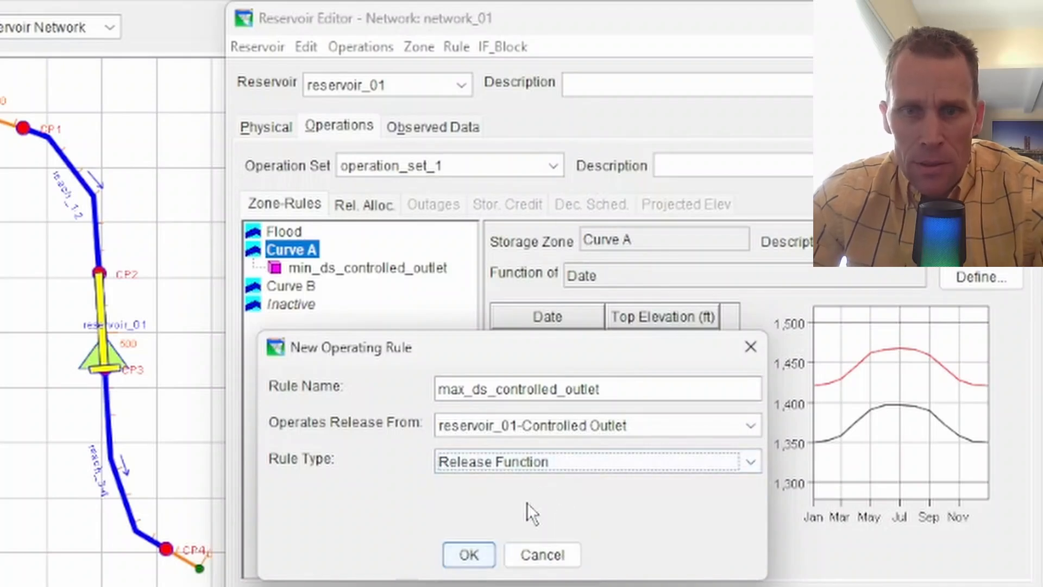
pyautogui.click(476, 558)
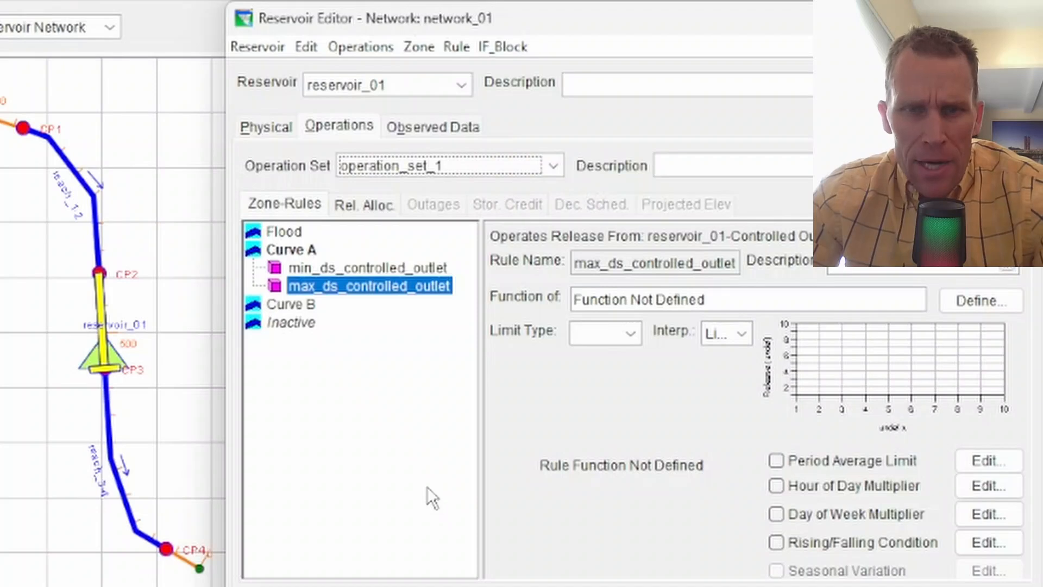
# - Change the name of the min_ds_controlled_outlet rule to min_ds_release_function
pyautogui.rightClick(378, 272)
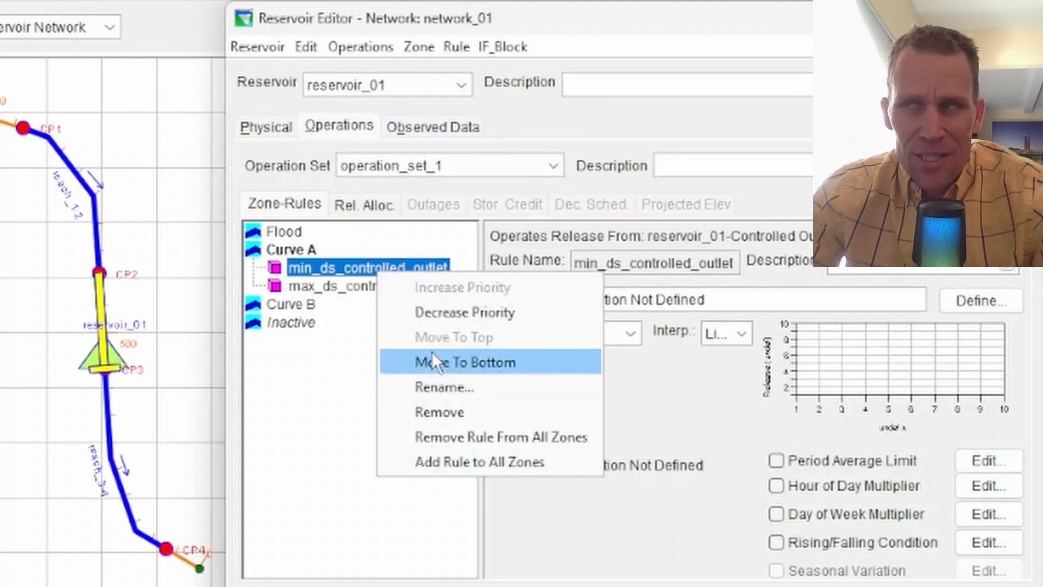
pyautogui.click(472, 388)
pyautogui.click(694, 276)
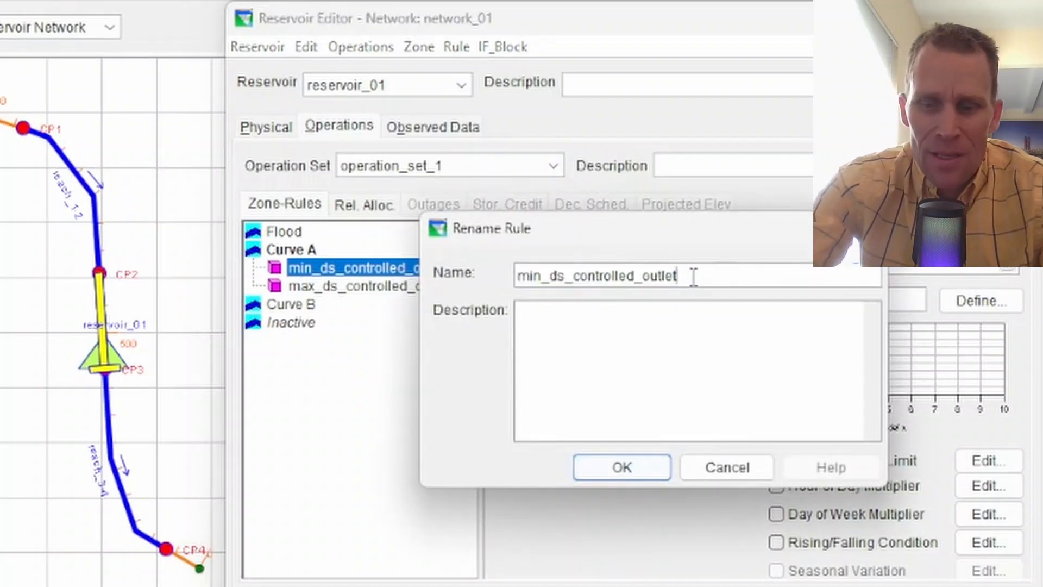
pyautogui.hotkey('shift', 'Left')
pyautogui.hotkey('shift', 'Left')
pyautogui.hotkey('shift', 'Left')
pyautogui.hotkey('shift', 'Home')
pyautogui.hotkey('shift', 'Right')
pyautogui.hotkey('shift', 'Right')
pyautogui.hotkey('shift', 'Right')
pyautogui.hotkey('shift', 'Right')
pyautogui.hotkey('shift', 'Right')
pyautogui.hotkey('shift', 'Right')
pyautogui.hotkey('shift', 'Right')
pyautogui.hotkey('shift', 'Right')
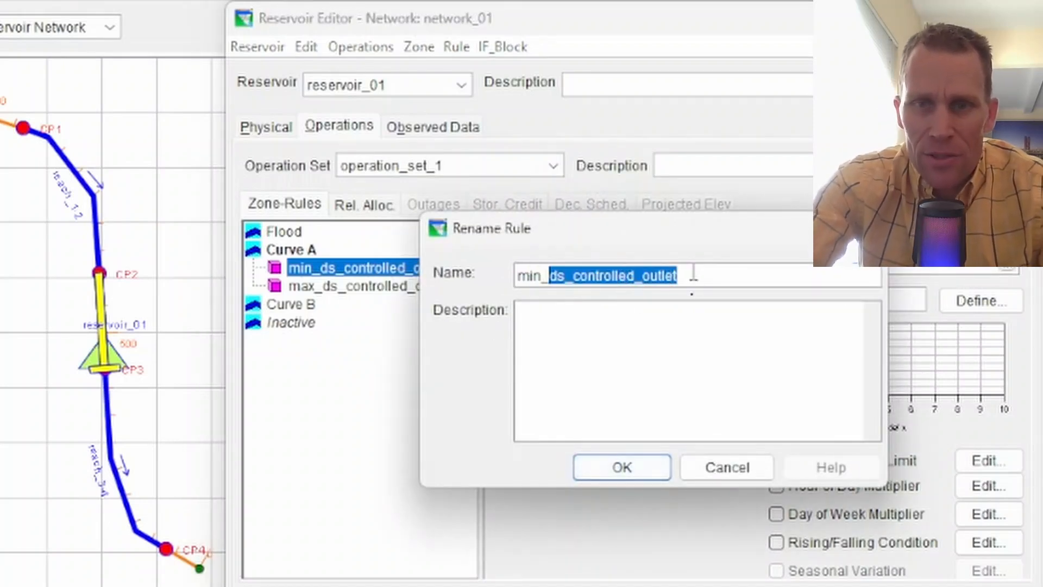
pyautogui.write('release_function')
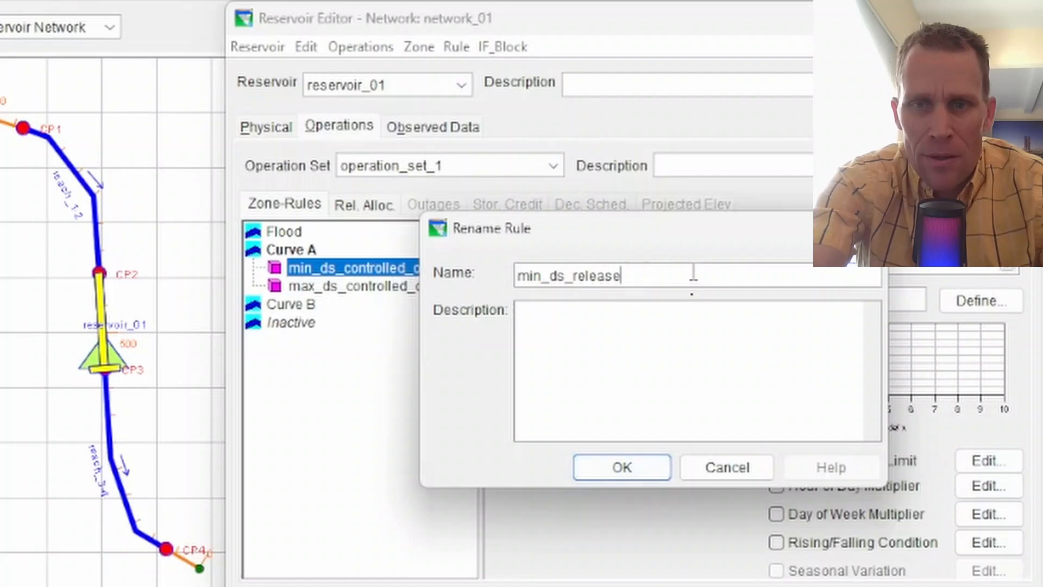
# - Copy the _release_function ending from the minimum rule's new name and confirm the rename
pyautogui.hotkey('shift', 'Home')
pyautogui.hotkey('shift', 'Right')
pyautogui.hotkey('shift', 'Right')
pyautogui.hotkey('shift', 'Right')
pyautogui.hotkey('shift', 'Right')
pyautogui.hotkey('shift', 'Right')
pyautogui.hotkey('shift', 'Right')
pyautogui.hotkey('shift', 'Right')
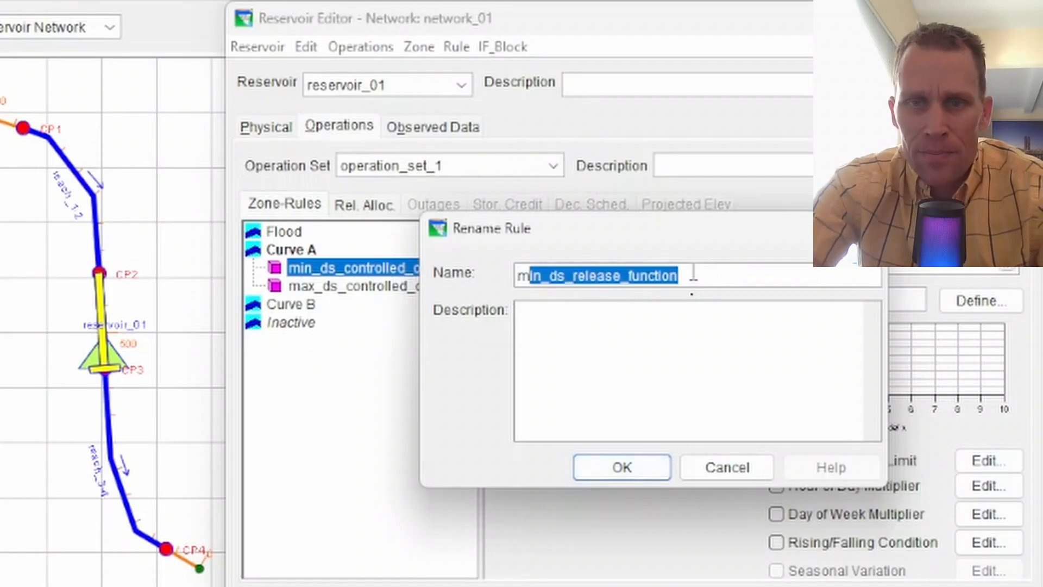
pyautogui.hotkey('shift', 'Left')
pyautogui.hotkey('ctrl', 'c')
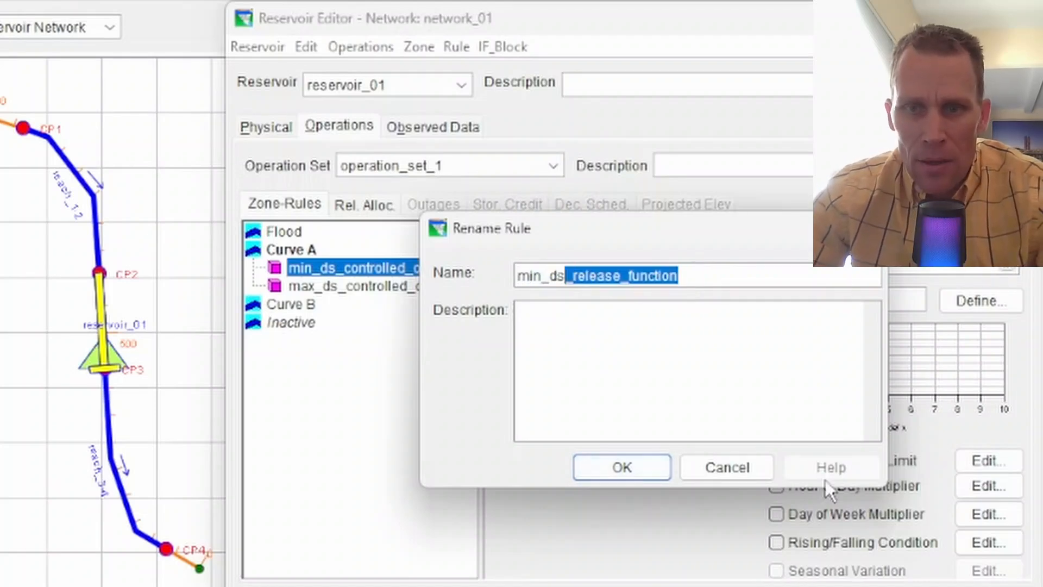
pyautogui.click(603, 467)
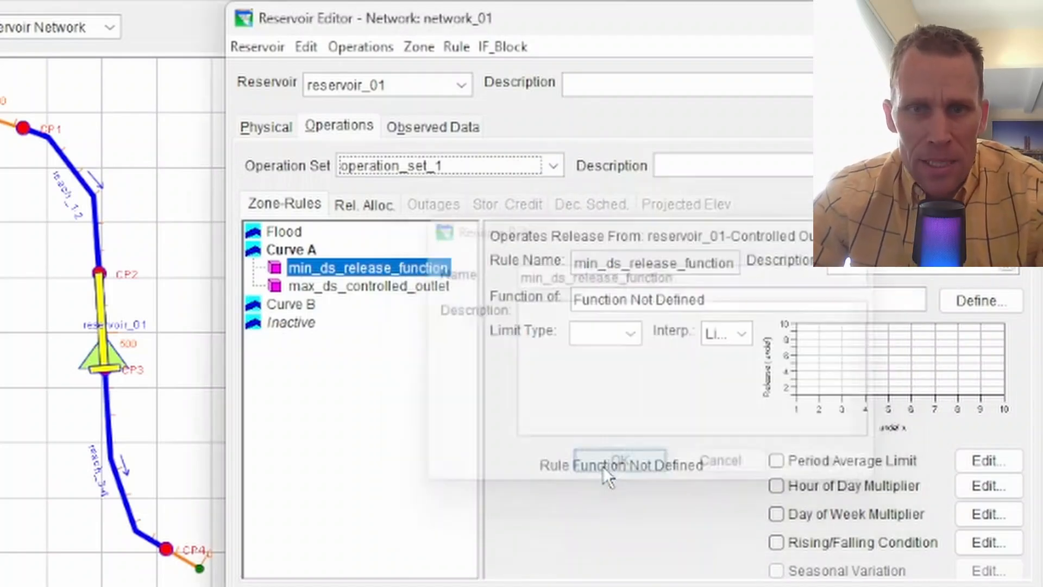
# - Rename the max_ds_controlled_outlet rule as max_ds_release_function, reusing the copied name ending
pyautogui.rightClick(371, 286)
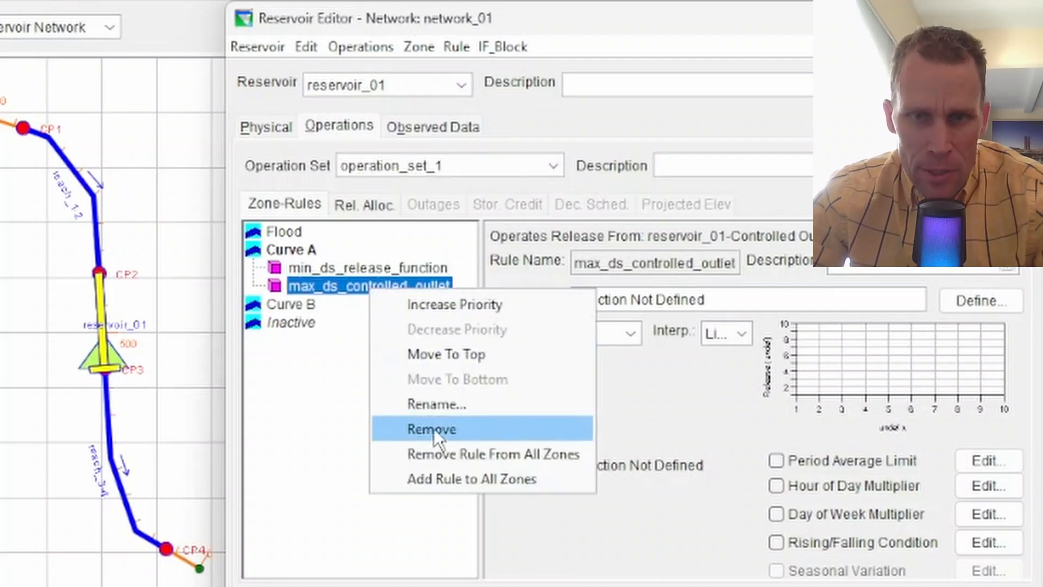
pyautogui.click(438, 406)
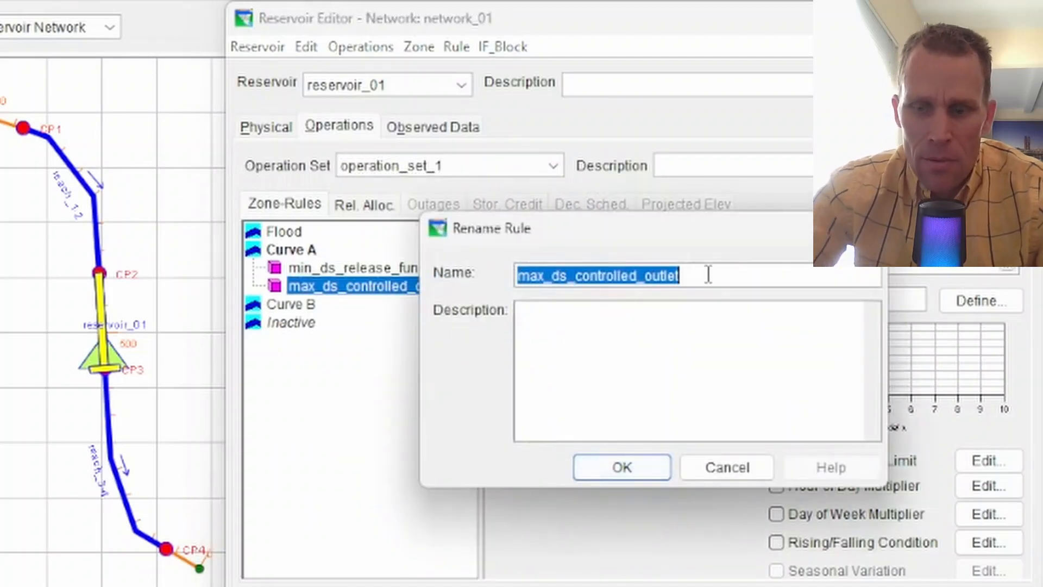
pyautogui.click(704, 278)
pyautogui.hotkey('shift', 'Left')
pyautogui.hotkey('shift', 'Left')
pyautogui.hotkey('shift', 'Left')
pyautogui.hotkey('shift', 'Left')
pyautogui.hotkey('shift', 'Left')
pyautogui.hotkey('shift', 'Left')
pyautogui.hotkey('shift', 'Left')
pyautogui.hotkey('shift', 'Left')
pyautogui.hotkey('shift', 'Left')
pyautogui.hotkey('shift', 'Left')
pyautogui.hotkey('shift', 'Left')
pyautogui.hotkey('shift', 'Left')
pyautogui.hotkey('shift', 'Left')
pyautogui.hotkey('shift', 'Left')
pyautogui.hotkey('shift', 'Left')
pyautogui.hotkey('shift', 'Left')
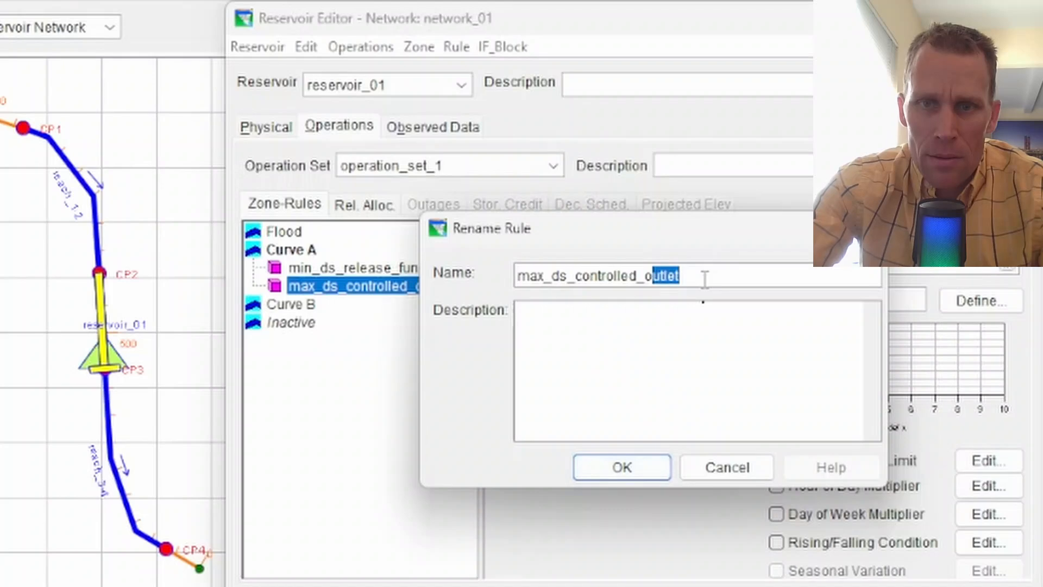
pyautogui.hotkey('ctrl', 'v')
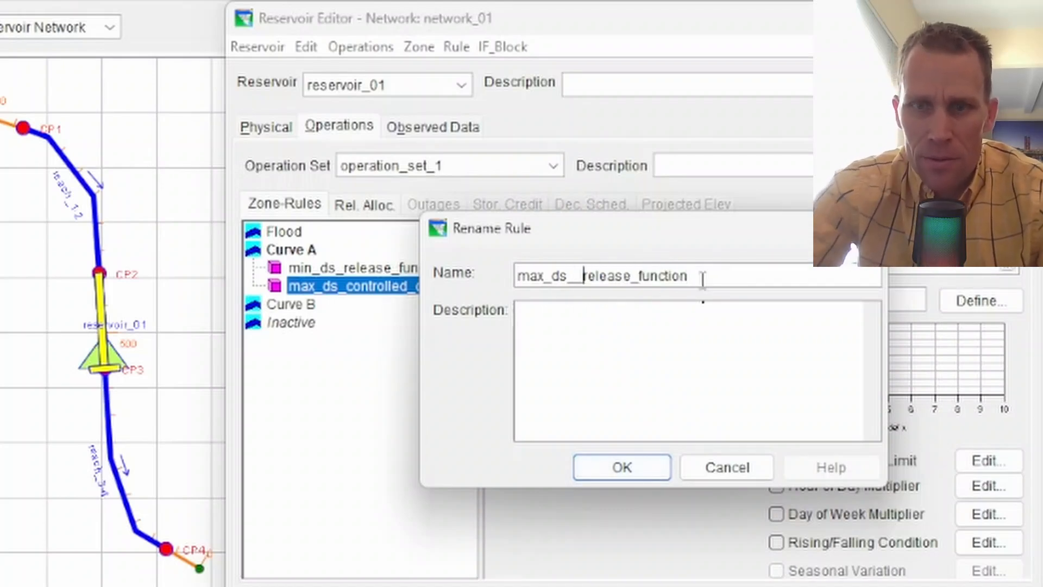
pyautogui.press('BackSpace')
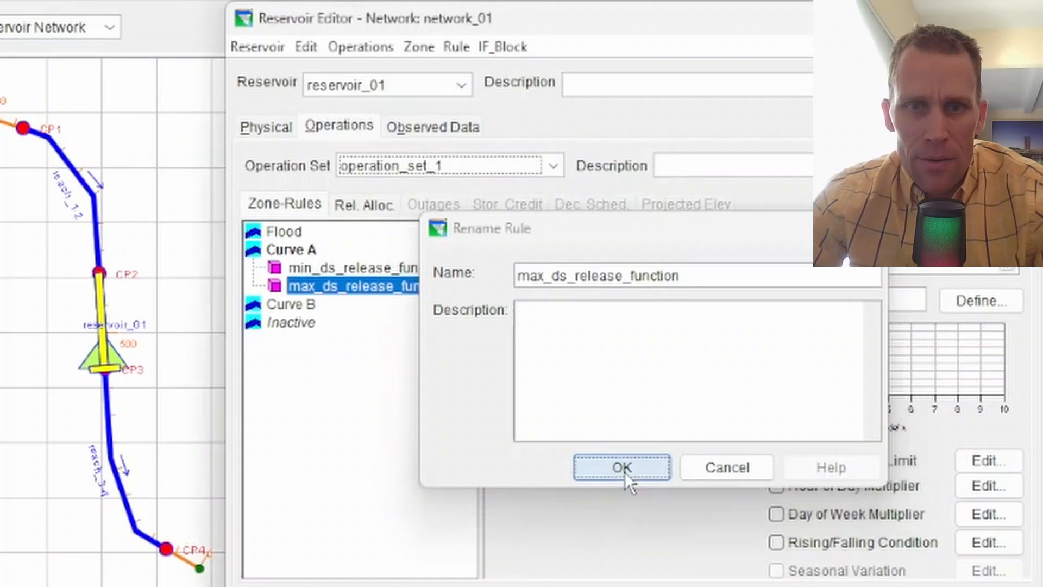
pyautogui.click(624, 471)
# - Review the minimum and maximum release rules under Curve A and the Flood, Curve B and Inactive zones
pyautogui.click(324, 270)
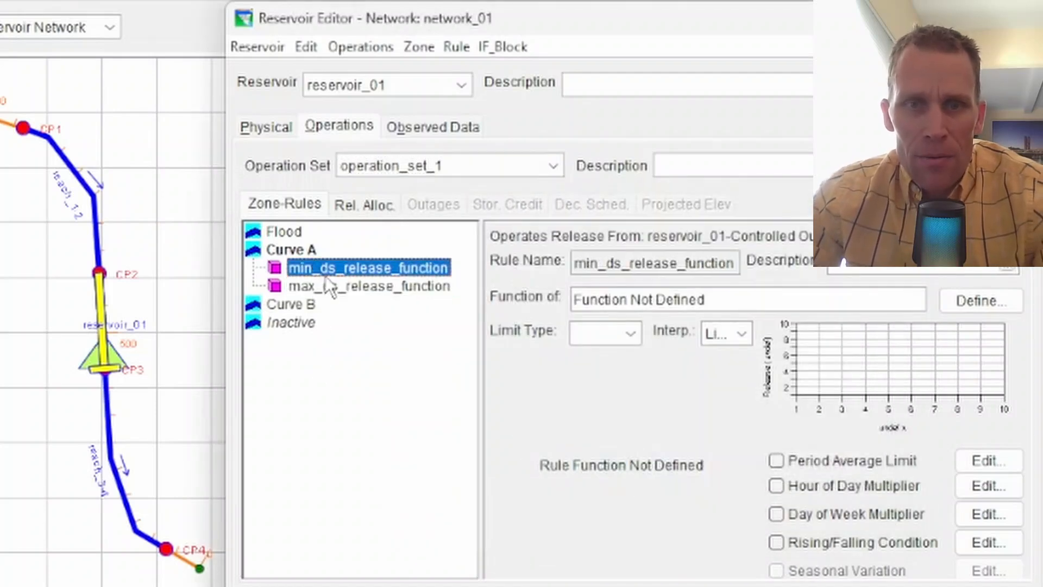
pyautogui.click(326, 282)
pyautogui.press('Up')
pyautogui.press('Up')
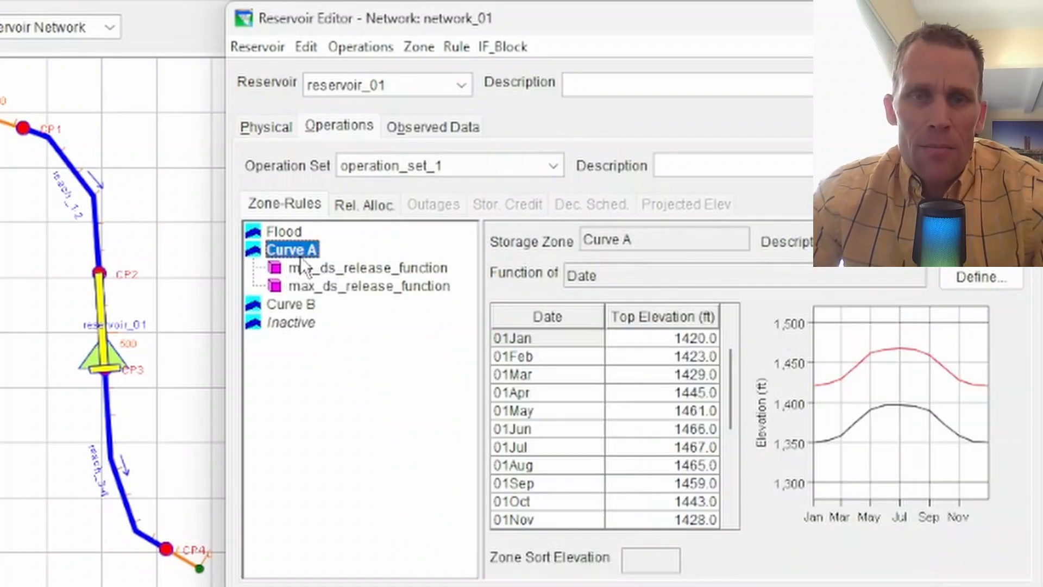
pyautogui.click(293, 232)
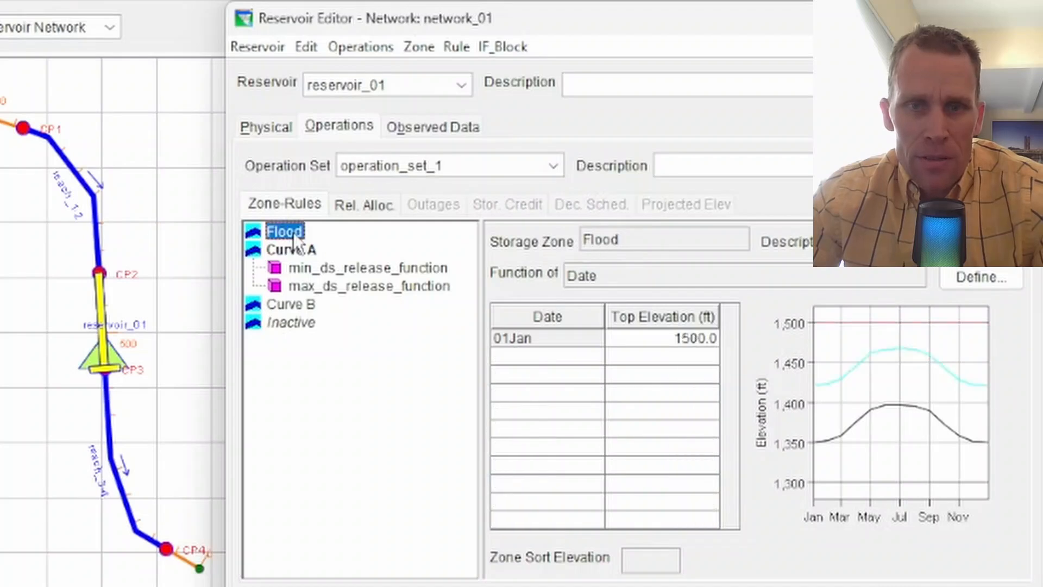
pyautogui.click(300, 305)
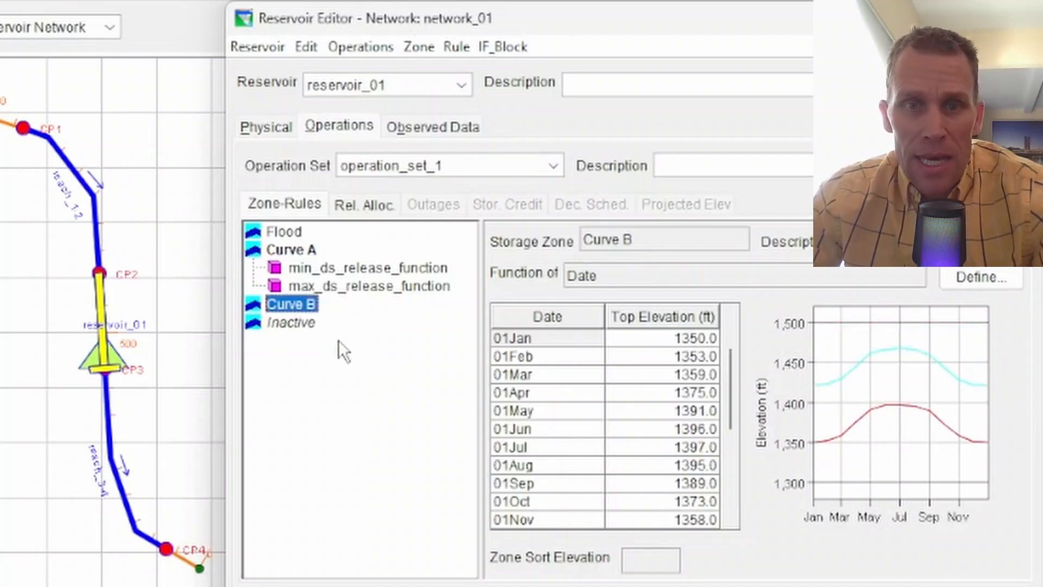
pyautogui.click(291, 325)
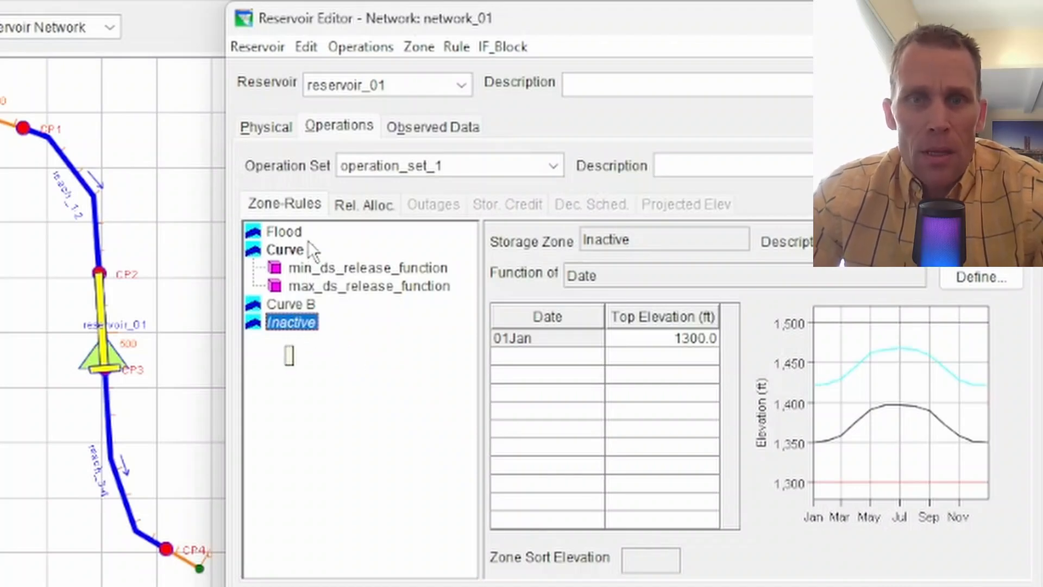
pyautogui.rightClick(294, 305)
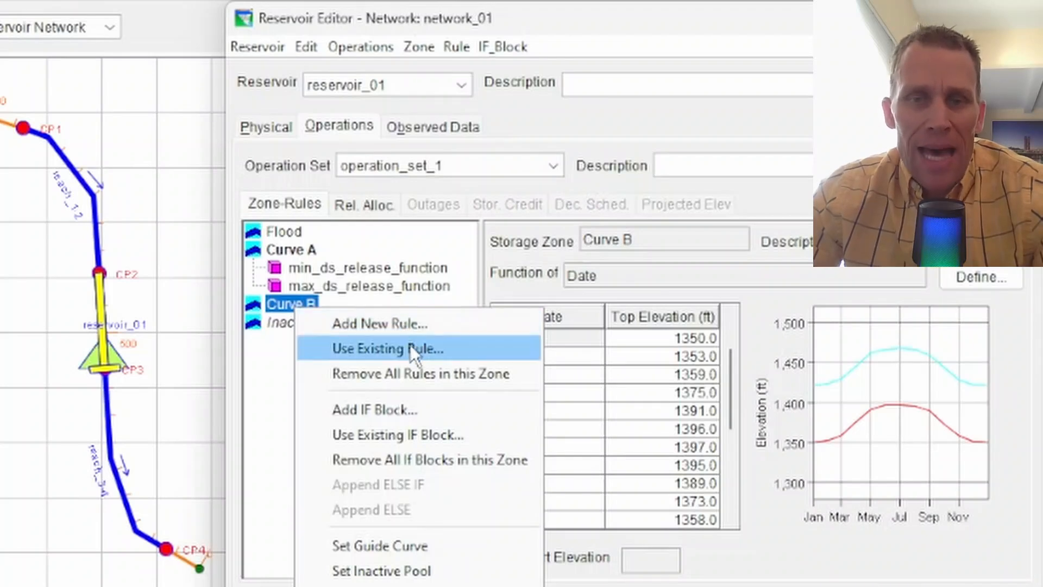
pyautogui.click(369, 273)
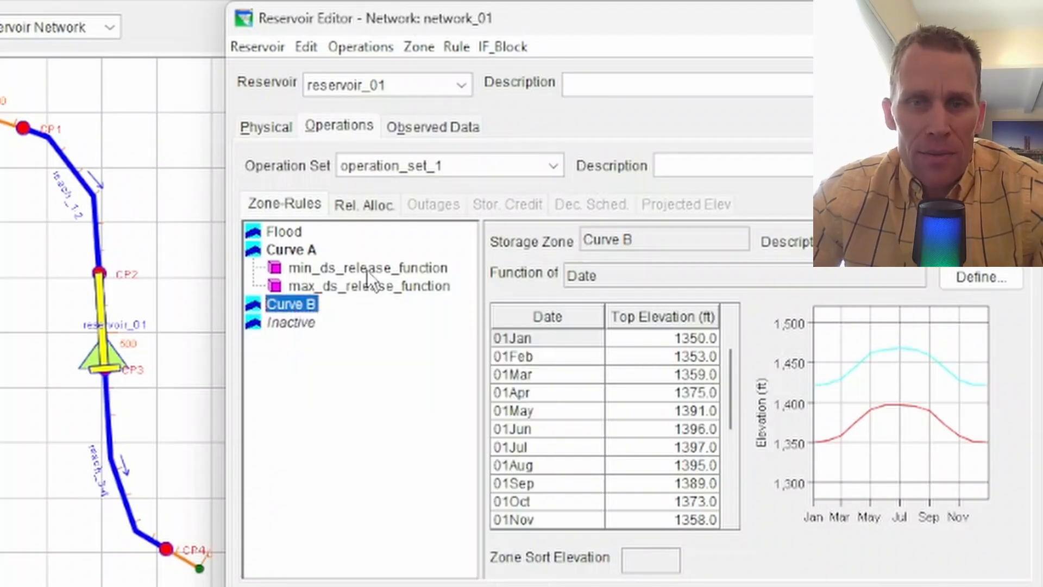
pyautogui.click(366, 268)
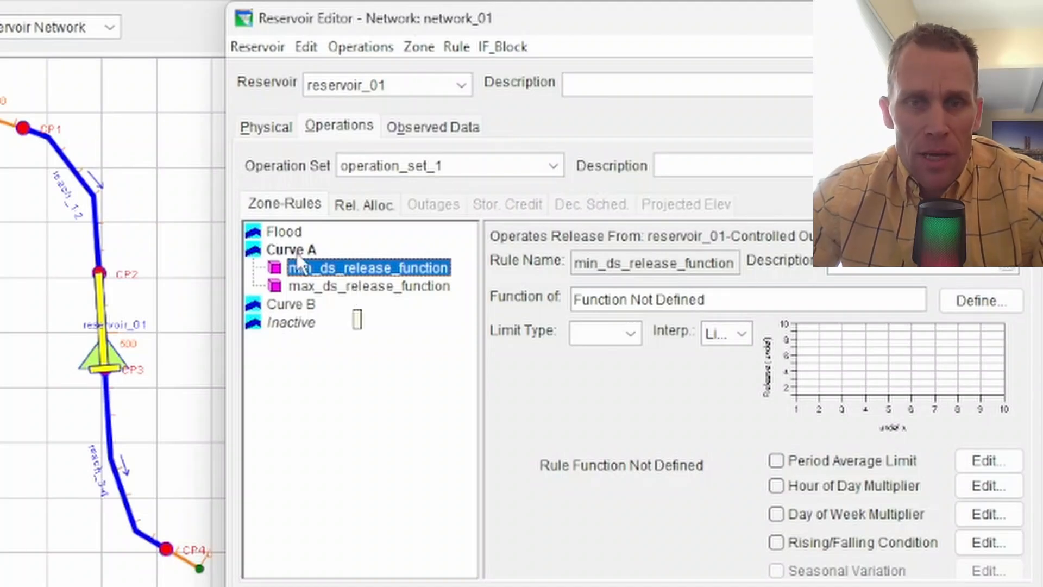
# - Reuse the existing max_ds_release_function rule from Curve B, adding it to all zones, and inspect its copy under Flood
pyautogui.rightClick(291, 304)
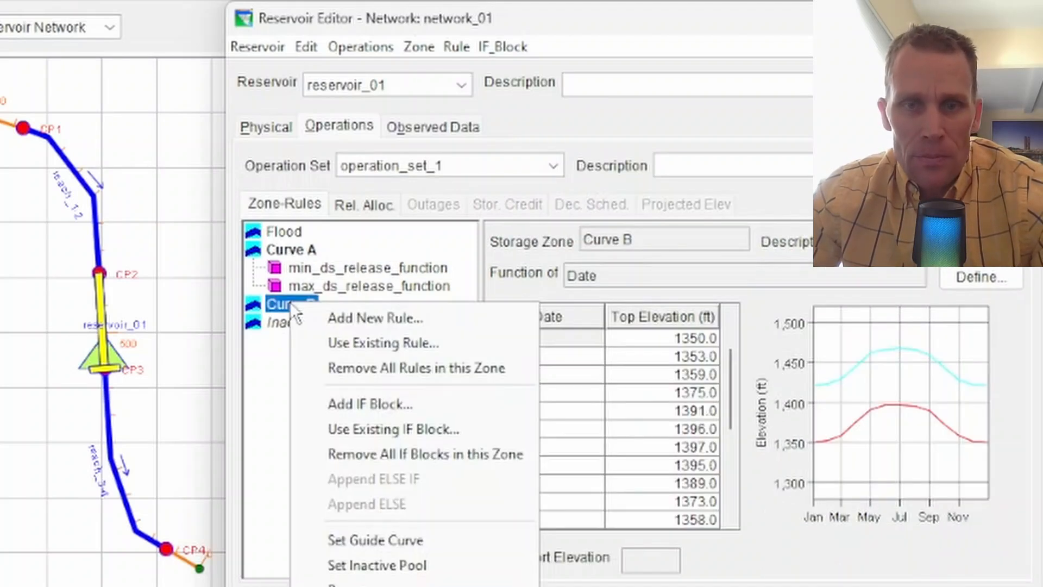
pyautogui.click(410, 340)
pyautogui.moveTo(267, 197); pyautogui.dragTo(242, 376)
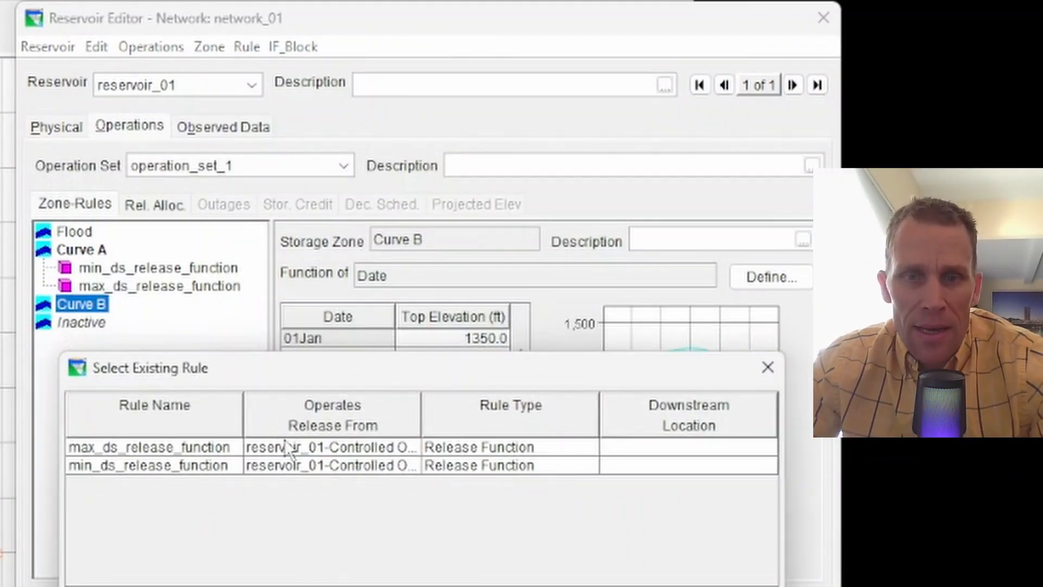
pyautogui.click(146, 447)
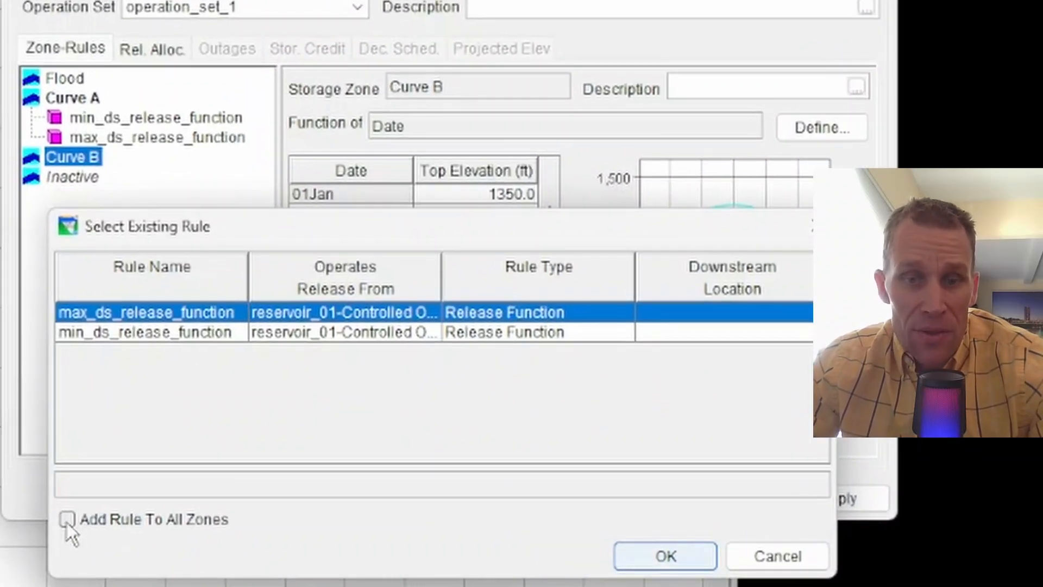
pyautogui.click(67, 521)
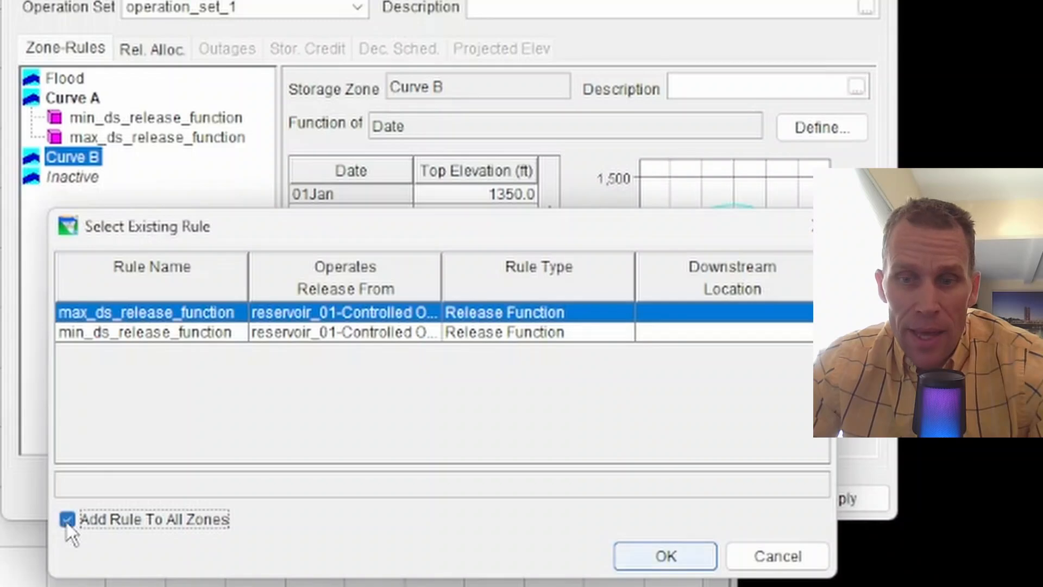
pyautogui.click(664, 560)
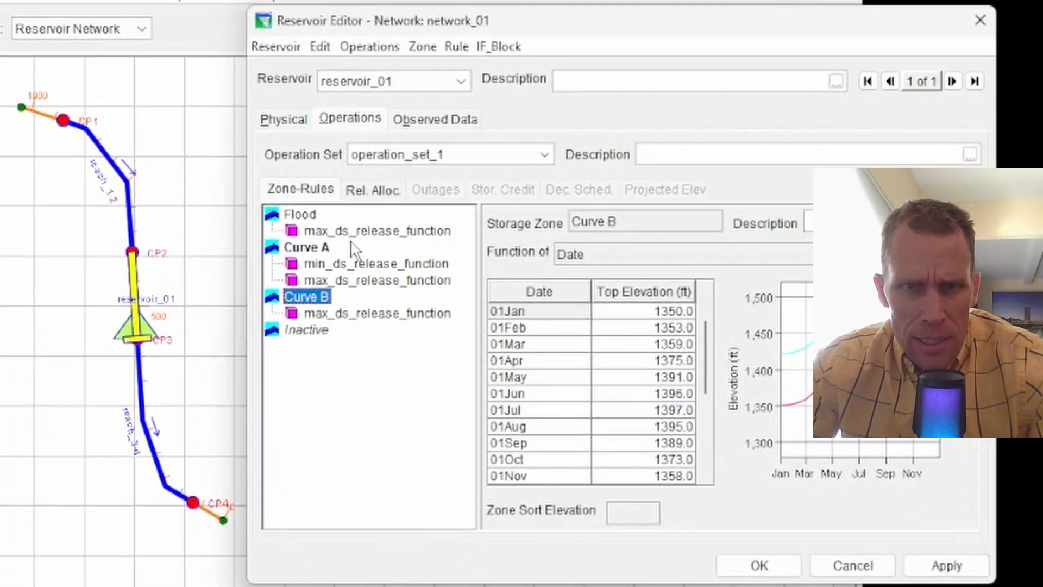
pyautogui.click(352, 235)
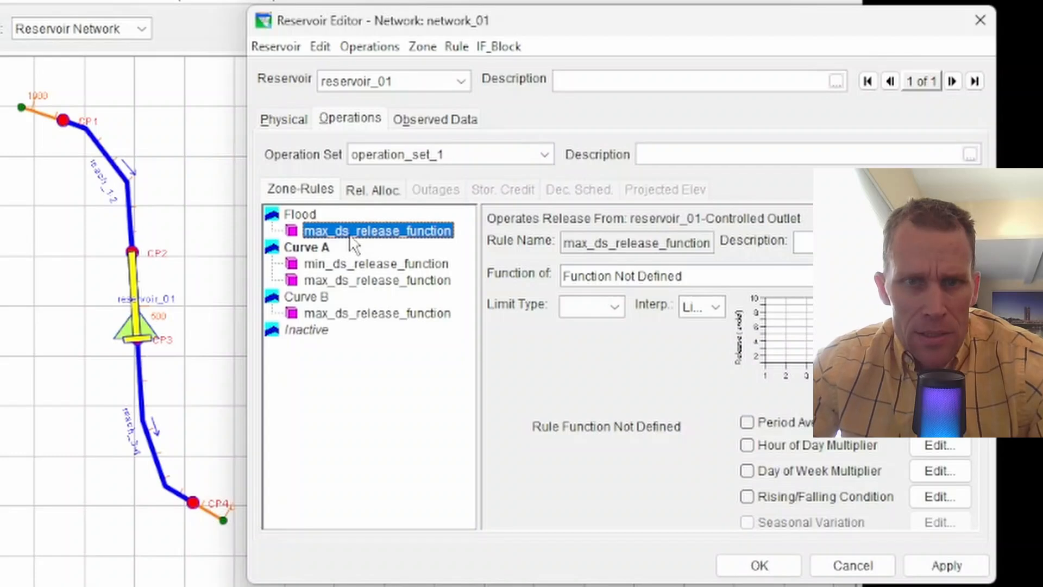
# - Inspect the minimum release rule under Curve A and the rule types offered for a new Controlled Outlet rule in Curve B
pyautogui.click(341, 265)
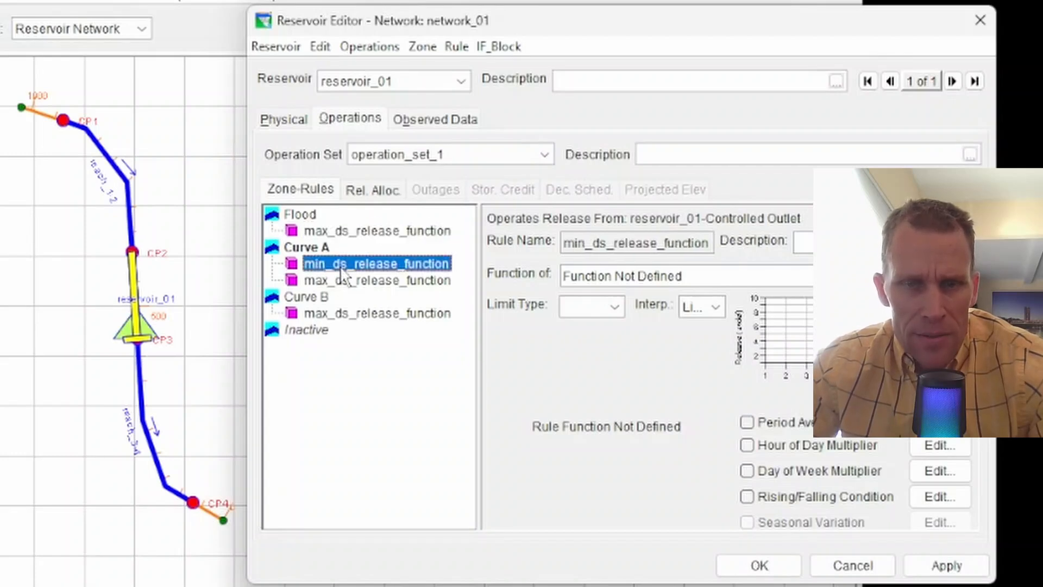
pyautogui.click(343, 318)
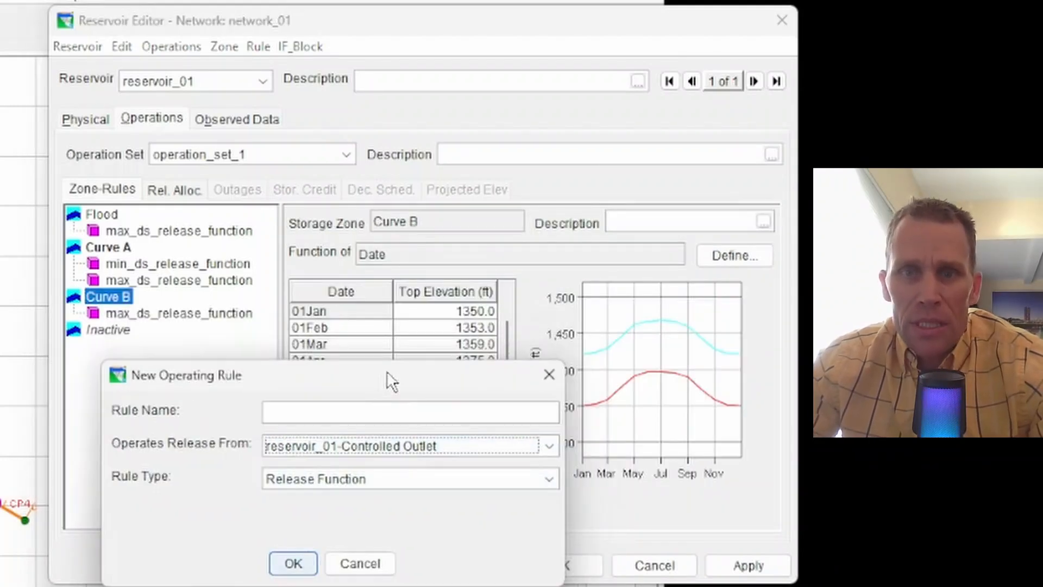
pyautogui.click(387, 480)
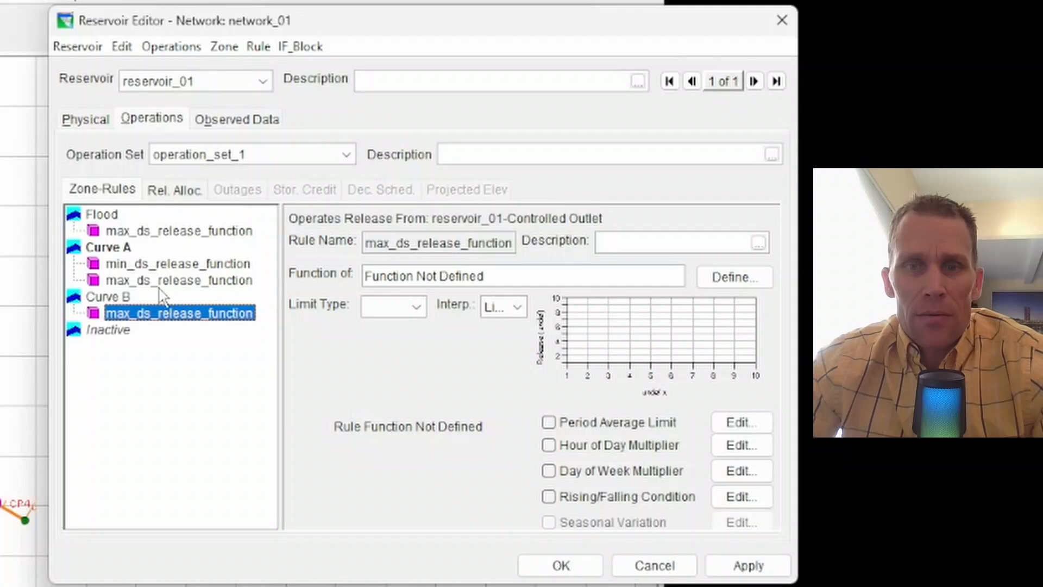
# - Remove the max_ds_release_function rule from the Curve B zone and from the Flood zone
pyautogui.rightClick(140, 316)
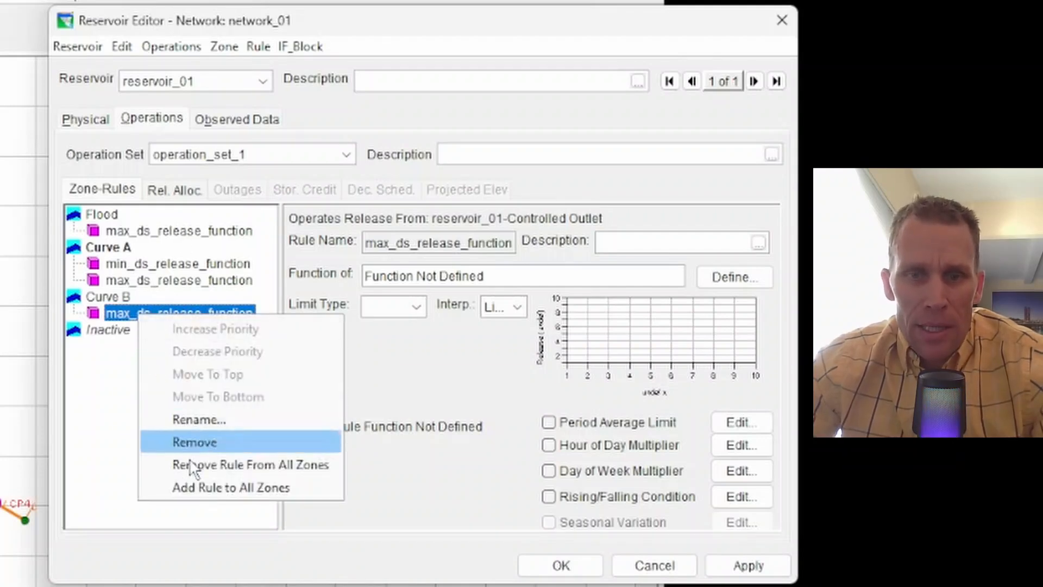
pyautogui.click(222, 444)
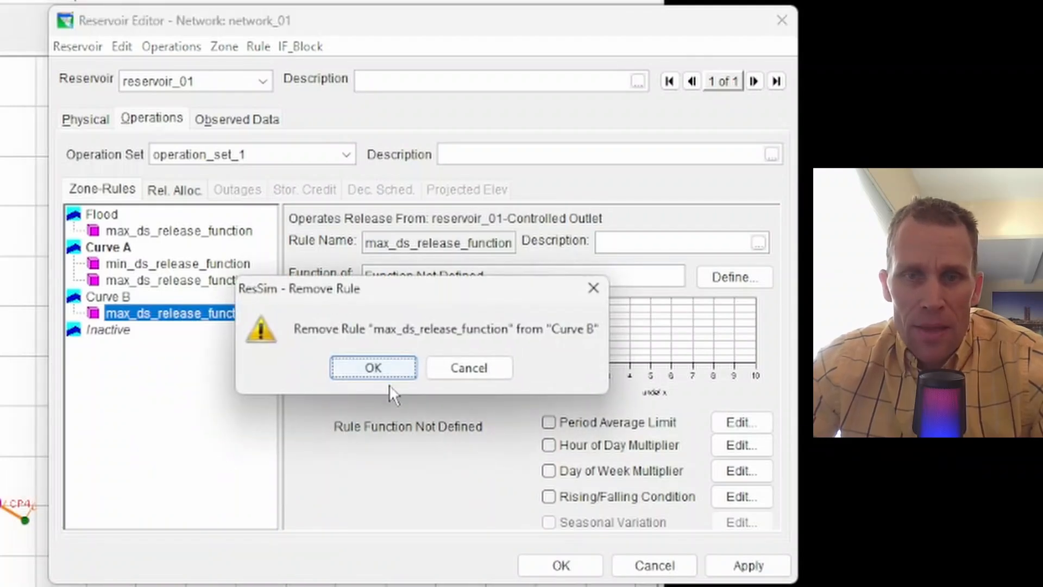
pyautogui.click(384, 368)
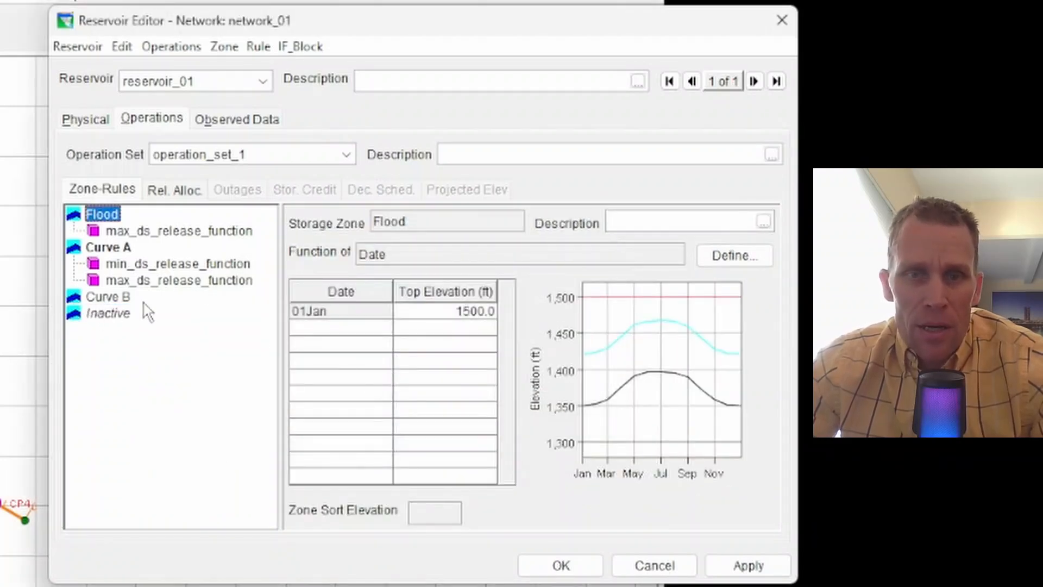
pyautogui.click(102, 300)
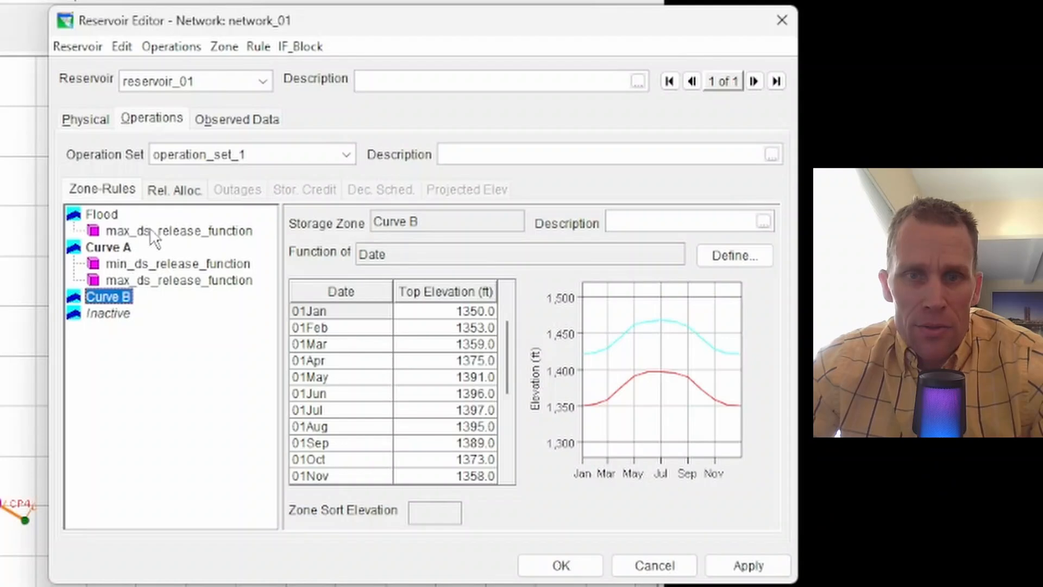
pyautogui.click(157, 240)
pyautogui.rightClick(158, 243)
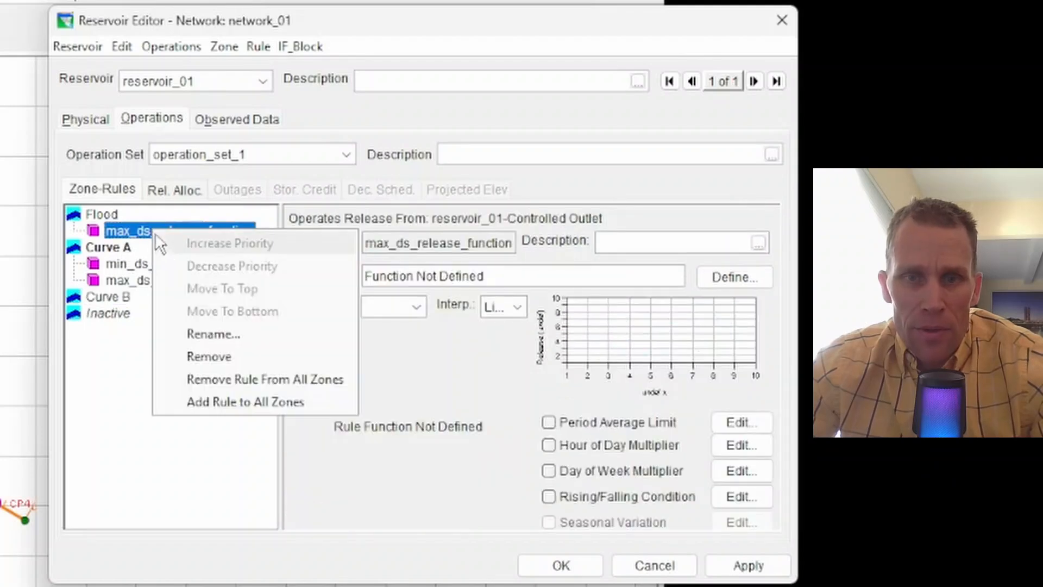
pyautogui.click(226, 357)
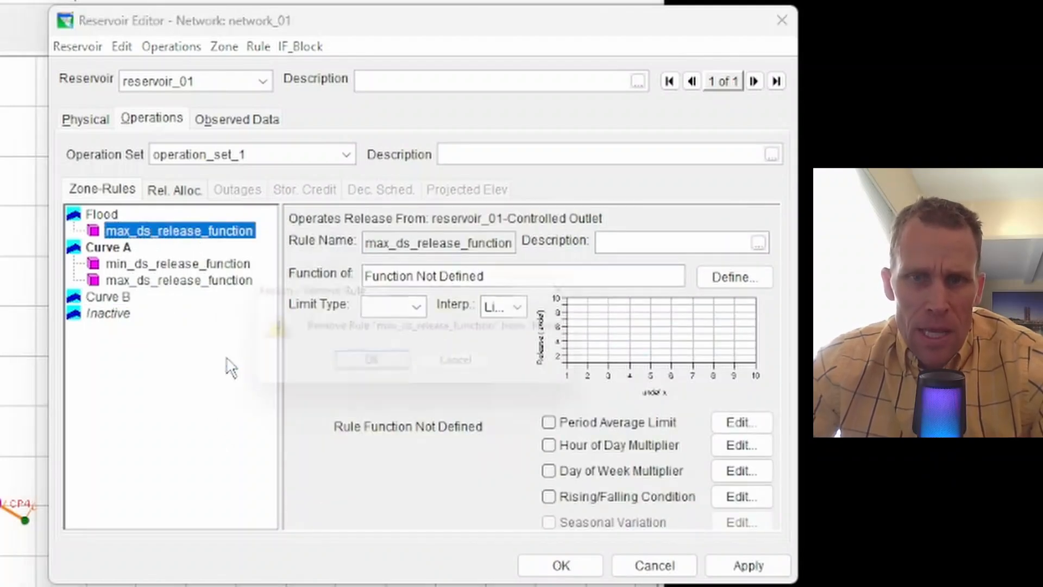
pyautogui.click(369, 368)
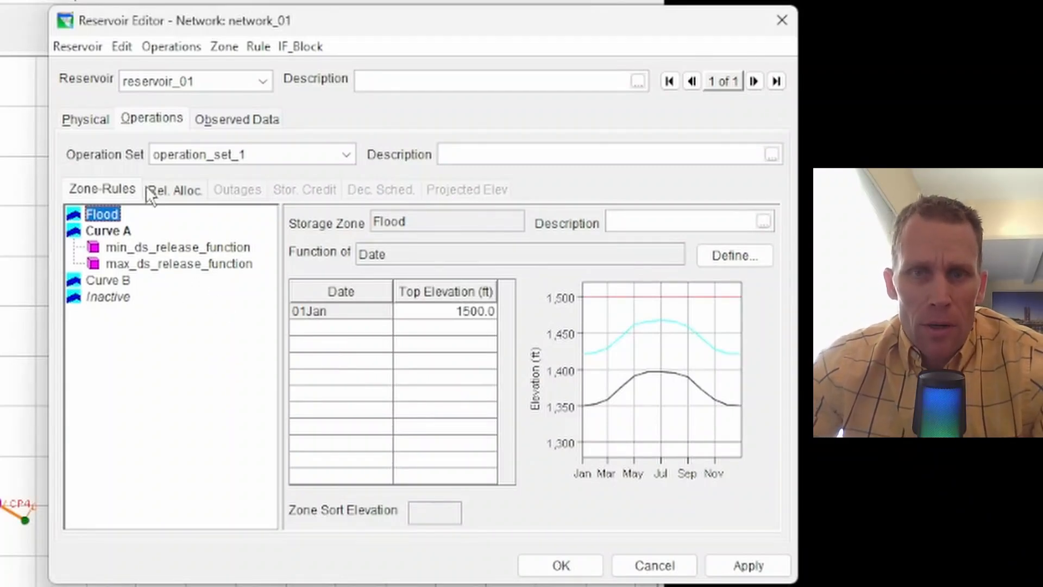
# - Check the list of rules available for permanent deletion from all zones and close it without deleting anything
pyautogui.click(258, 47)
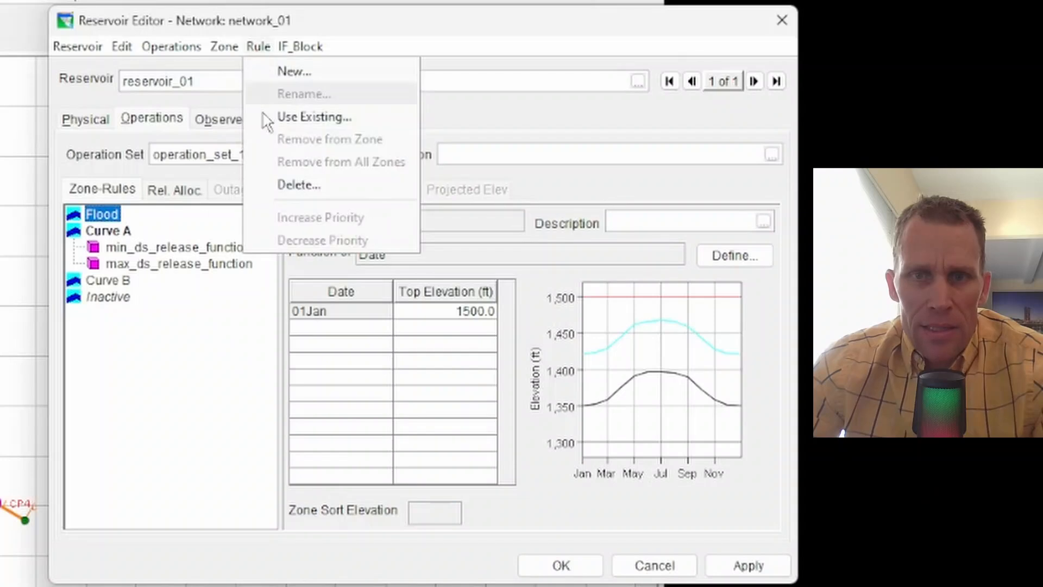
pyautogui.click(295, 183)
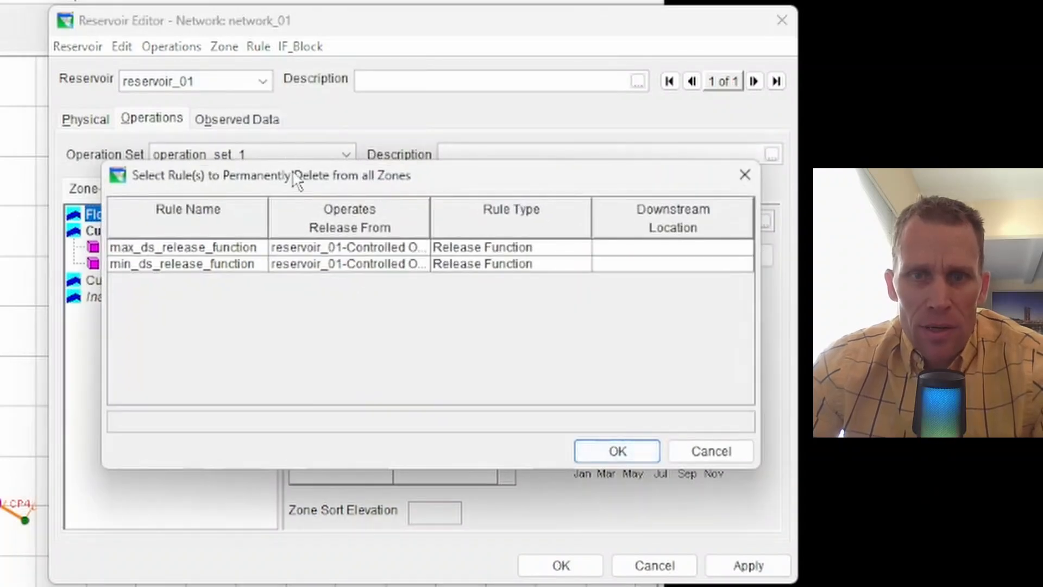
pyautogui.moveTo(291, 179); pyautogui.dragTo(264, 378)
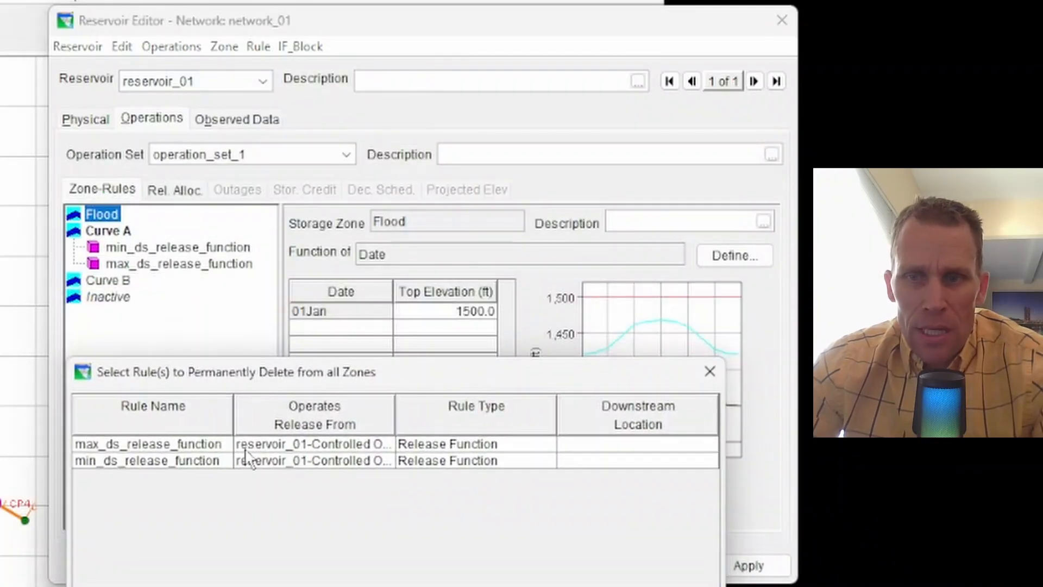
pyautogui.click(706, 371)
# - Remove the max_ds_release_function rule from the Curve A zone
pyautogui.rightClick(155, 264)
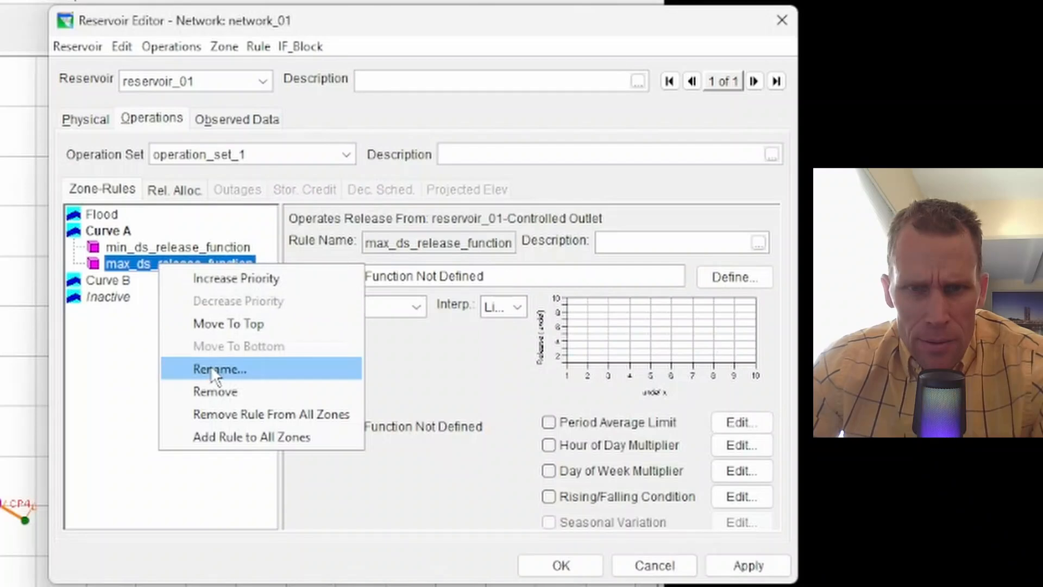
pyautogui.click(224, 387)
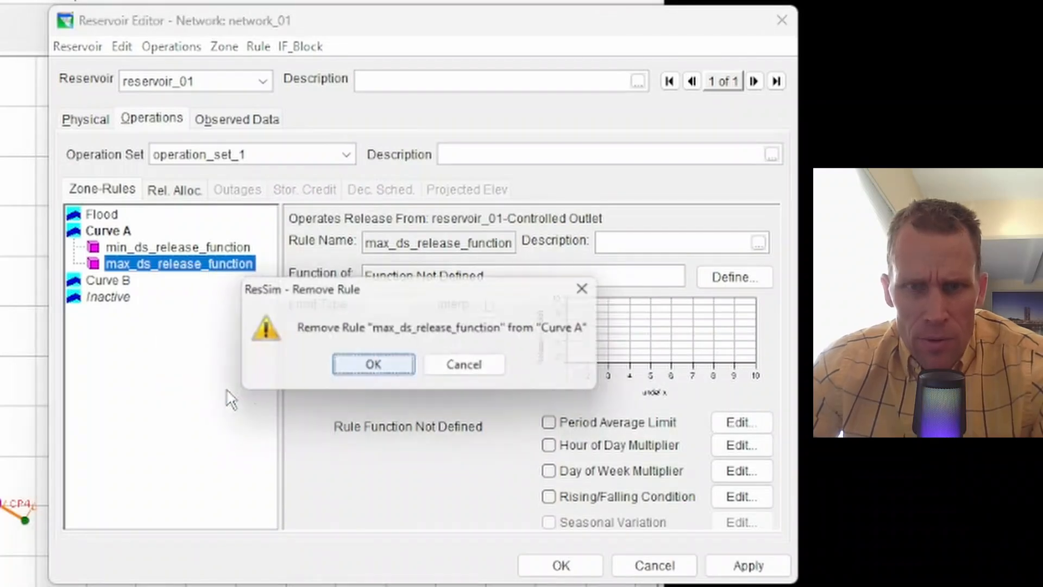
pyautogui.click(360, 364)
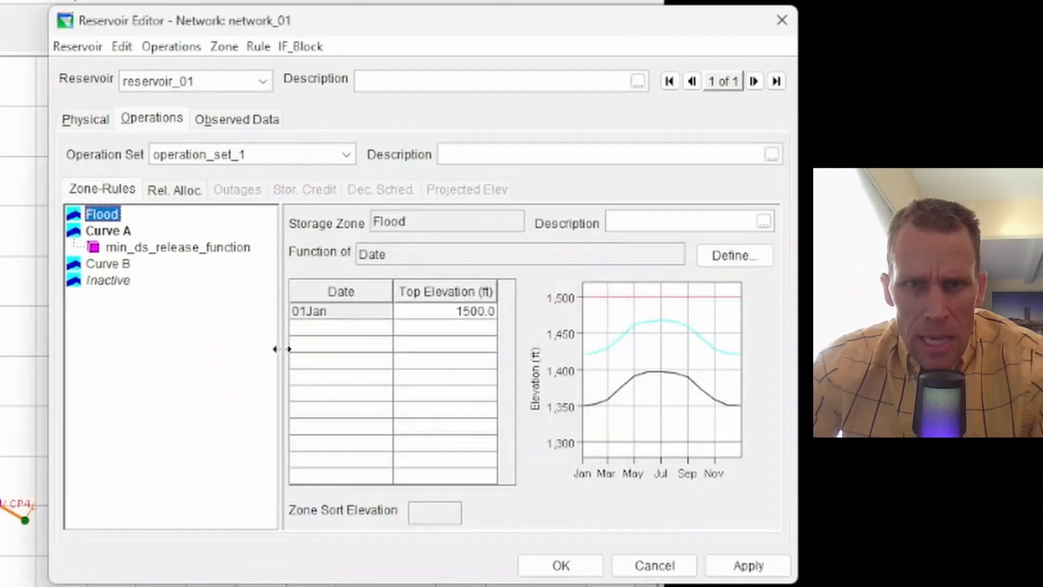
# - Reuse the existing max_ds_release_function rule in the Curve B zone only
pyautogui.rightClick(125, 270)
pyautogui.click(144, 300)
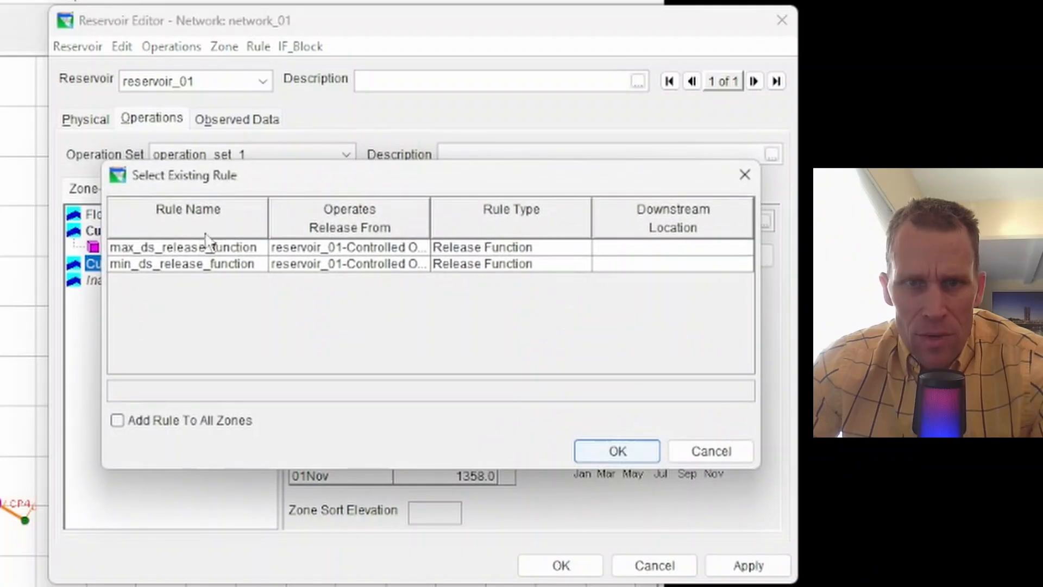
pyautogui.moveTo(256, 174); pyautogui.dragTo(230, 315)
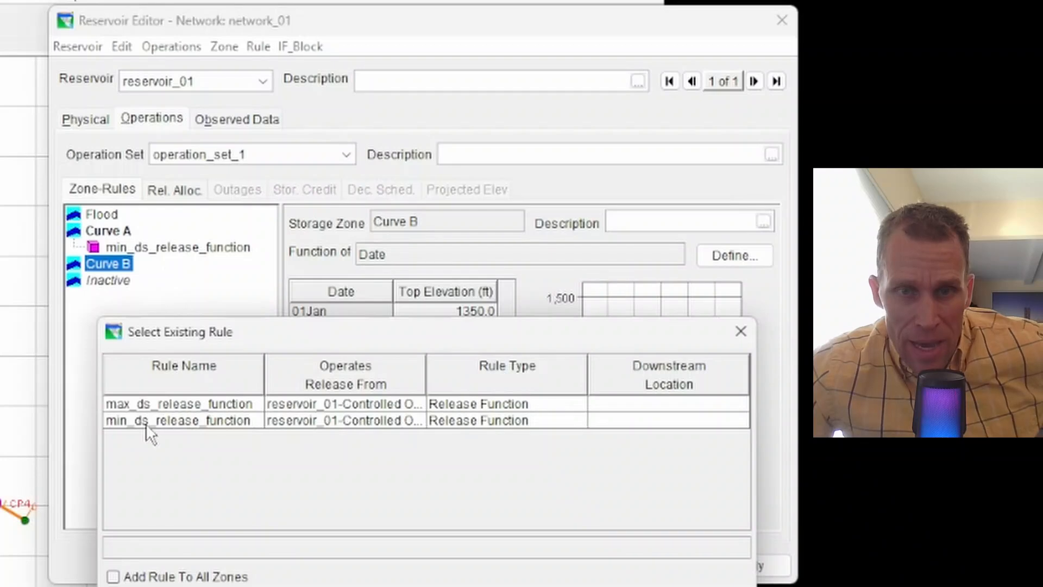
pyautogui.click(149, 407)
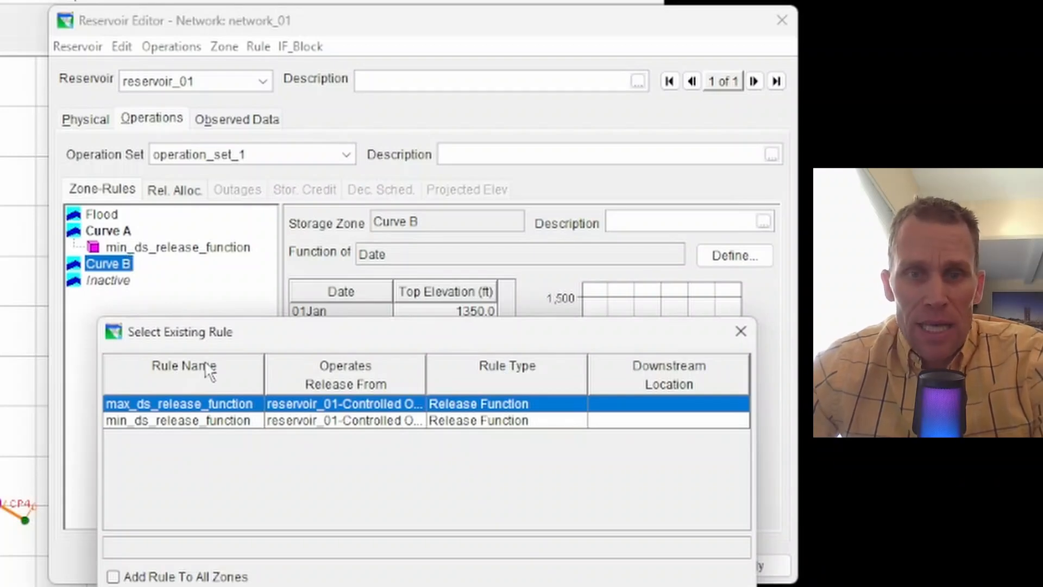
pyautogui.moveTo(222, 336)
pyautogui.mouseDown()
pyautogui.moveTo(207, 334)
pyautogui.moveTo(220, 322)
pyautogui.mouseUp()
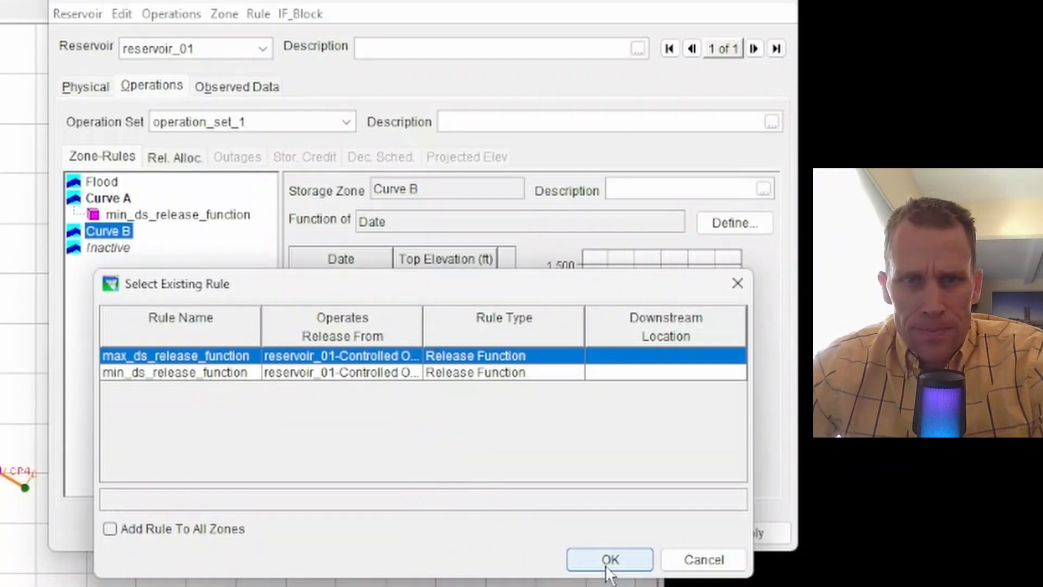
pyautogui.click(609, 560)
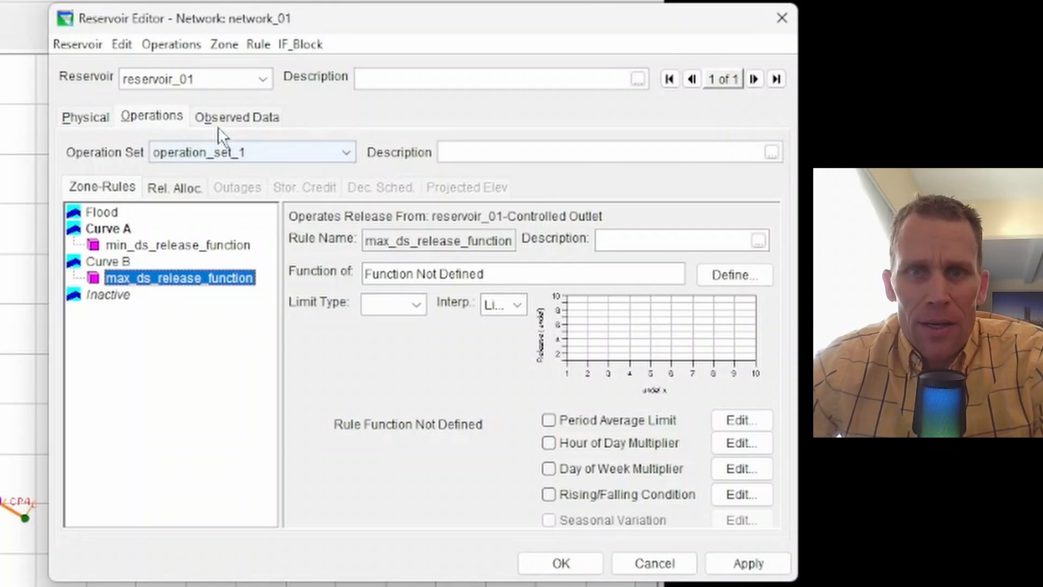
# - Permanently delete the max_ds_release_function rule from all zones and operation sets
pyautogui.click(258, 46)
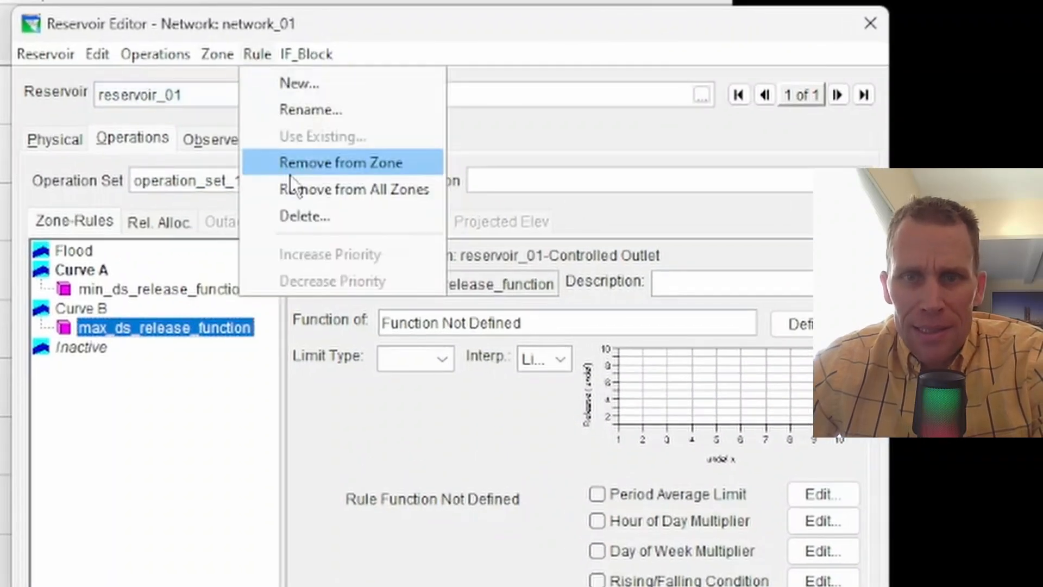
pyautogui.click(303, 216)
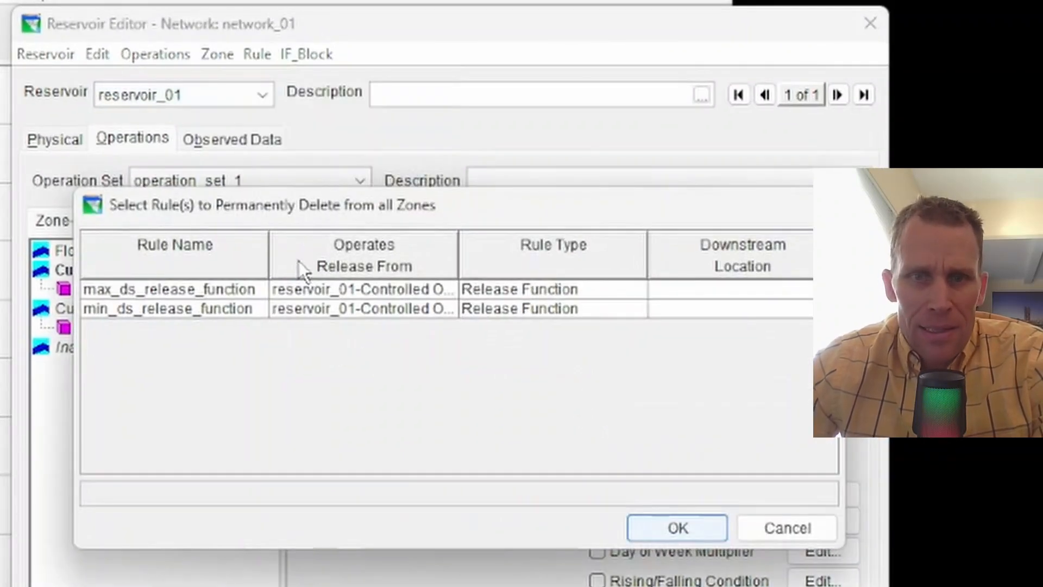
pyautogui.click(163, 290)
pyautogui.click(666, 525)
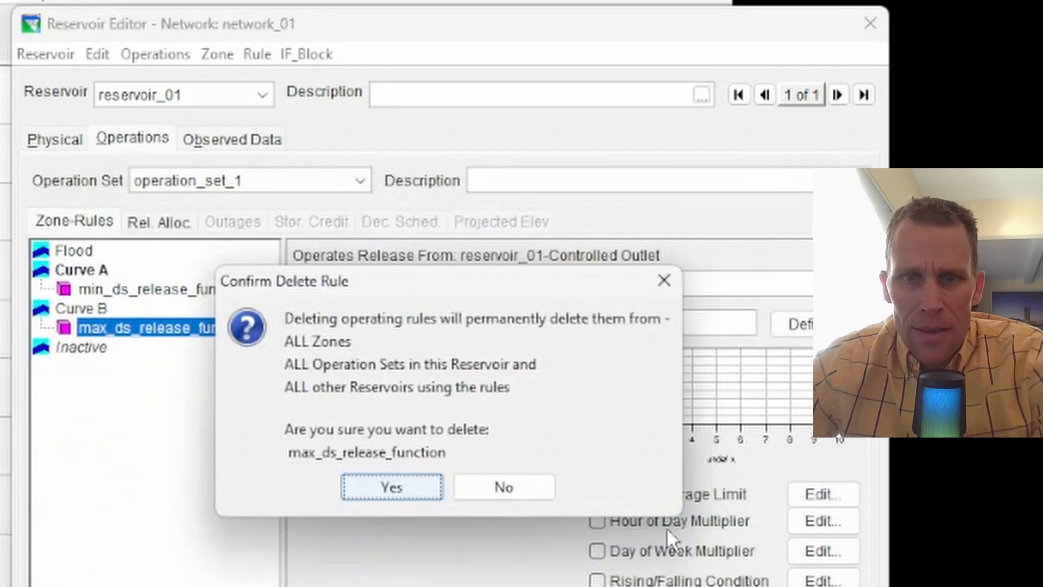
pyautogui.click(383, 484)
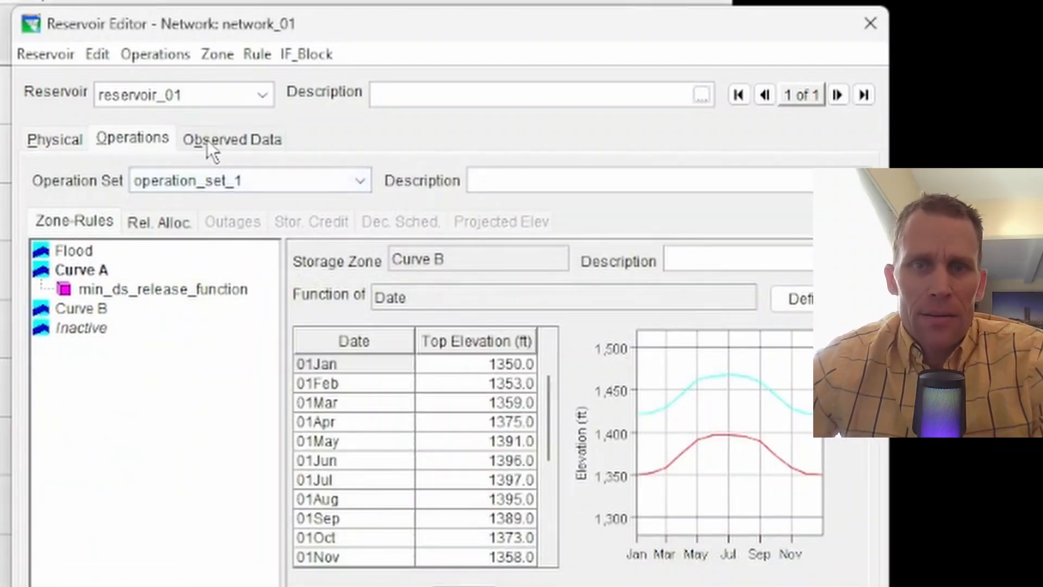
# - Add the existing min_ds_release_function rule to the Curve B zone
pyautogui.rightClick(132, 288)
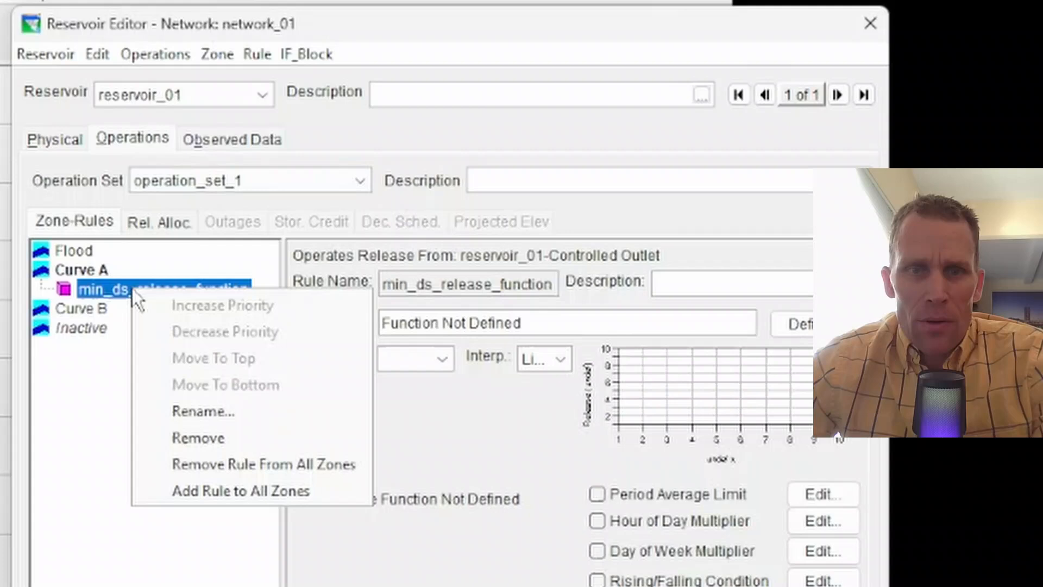
pyautogui.rightClick(97, 314)
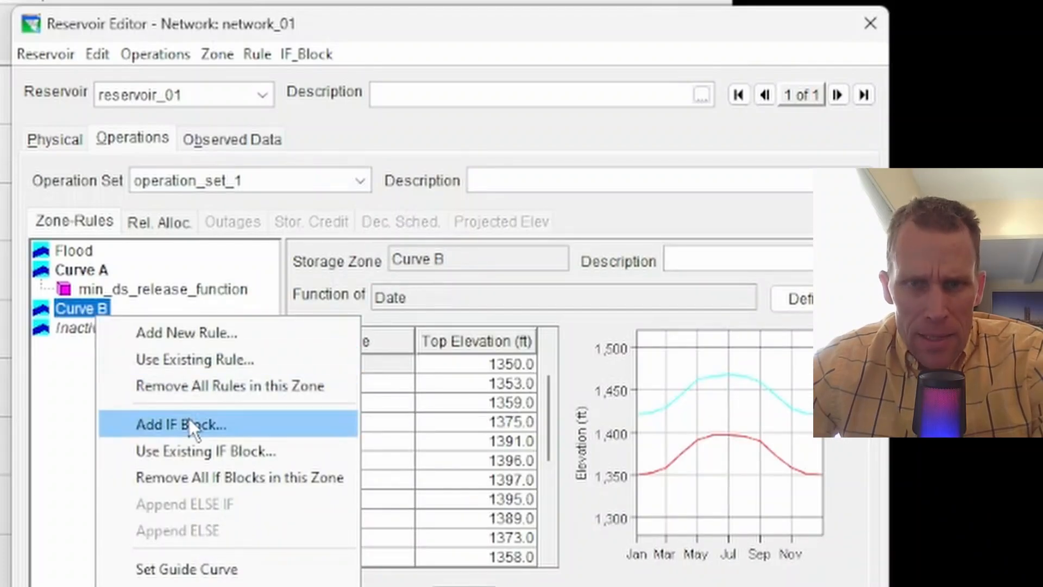
pyautogui.click(178, 359)
pyautogui.moveTo(240, 209); pyautogui.dragTo(243, 408)
pyautogui.click(152, 488)
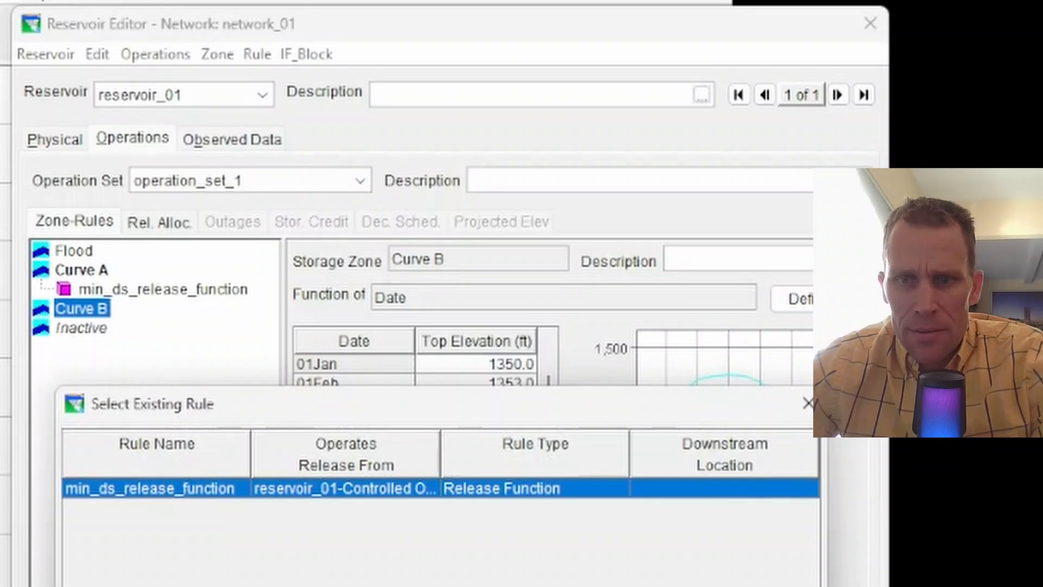
pyautogui.click(440, 586)
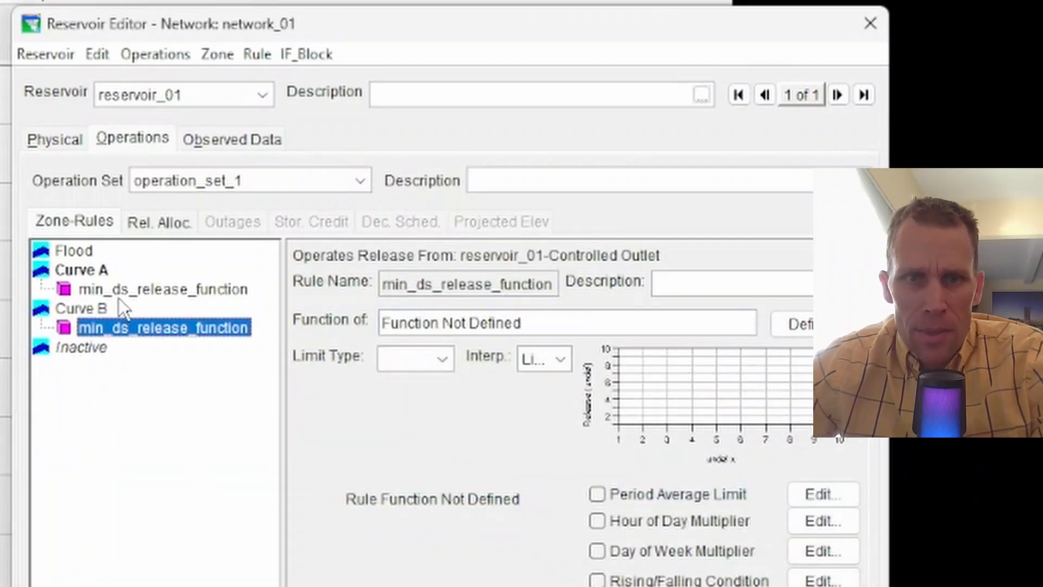
# - Create a Release Function rule named max_ds_release_function in Curve A, operating from reservoir_01-Controlled Outlet, and select the minimum rule above it
pyautogui.rightClick(99, 276)
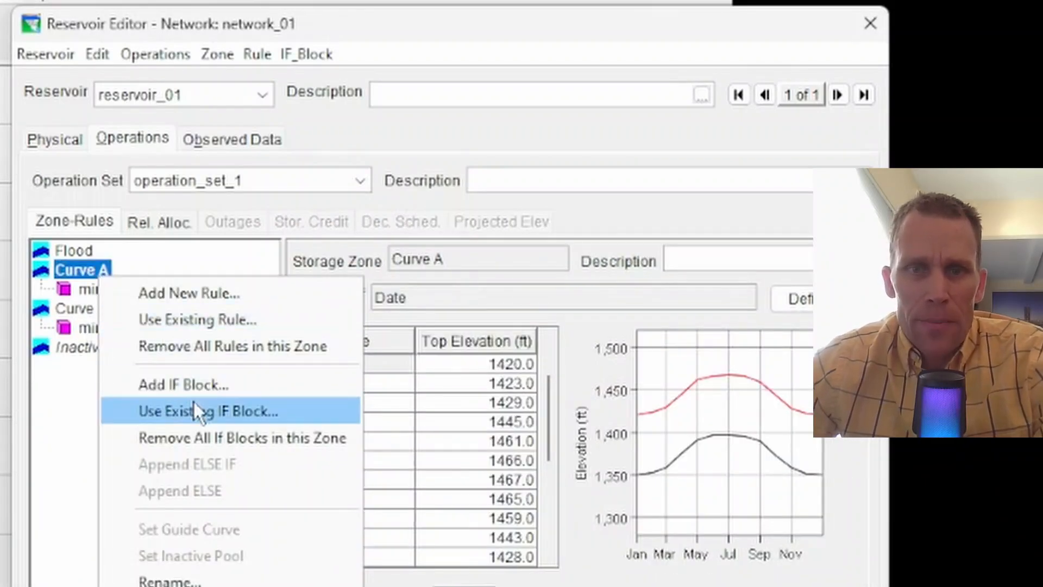
pyautogui.click(169, 295)
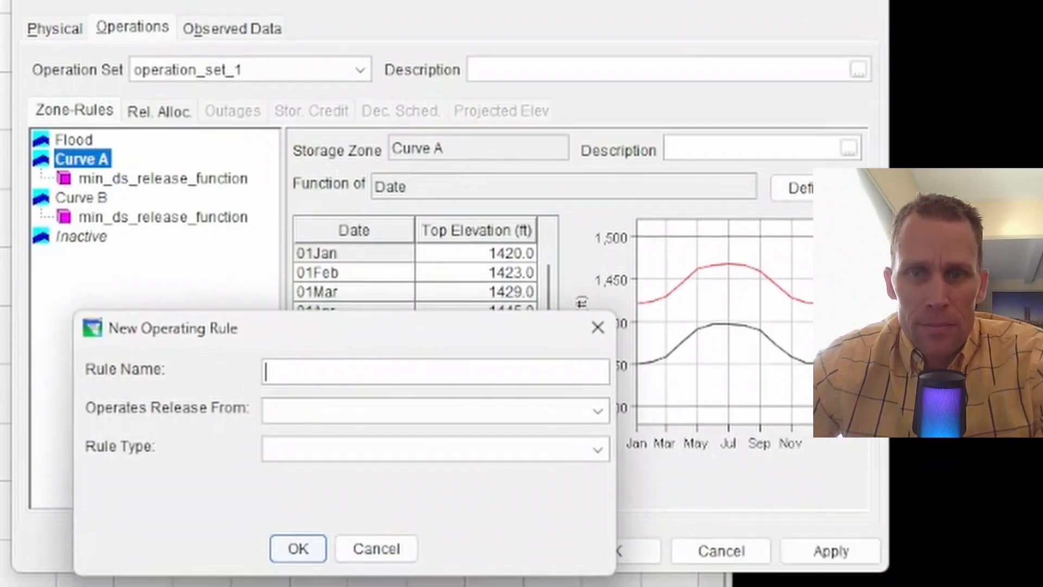
pyautogui.write('max_ds_release_function')
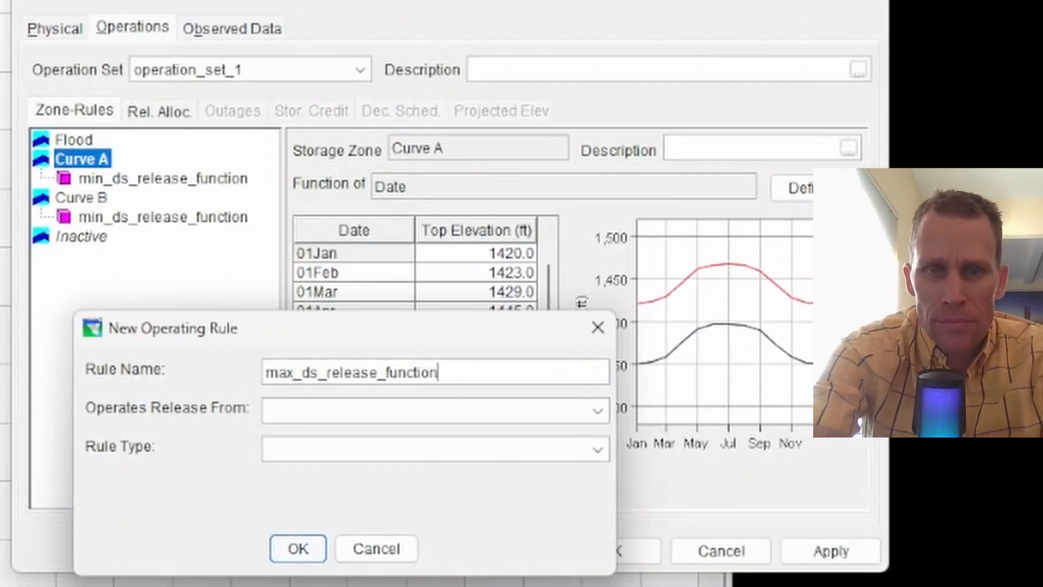
pyautogui.click(515, 409)
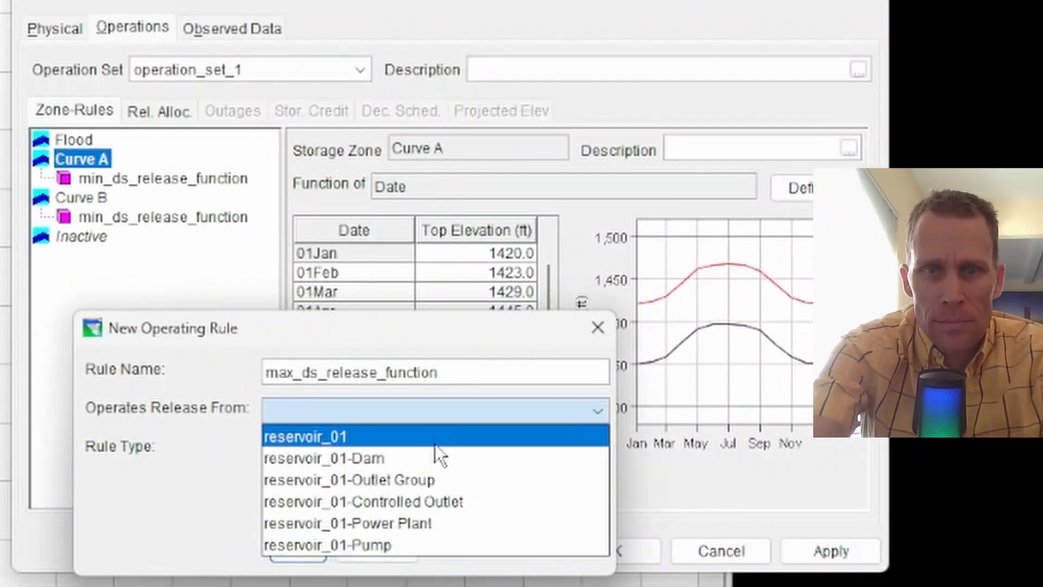
pyautogui.click(448, 499)
pyautogui.click(446, 451)
pyautogui.click(446, 472)
pyautogui.click(299, 550)
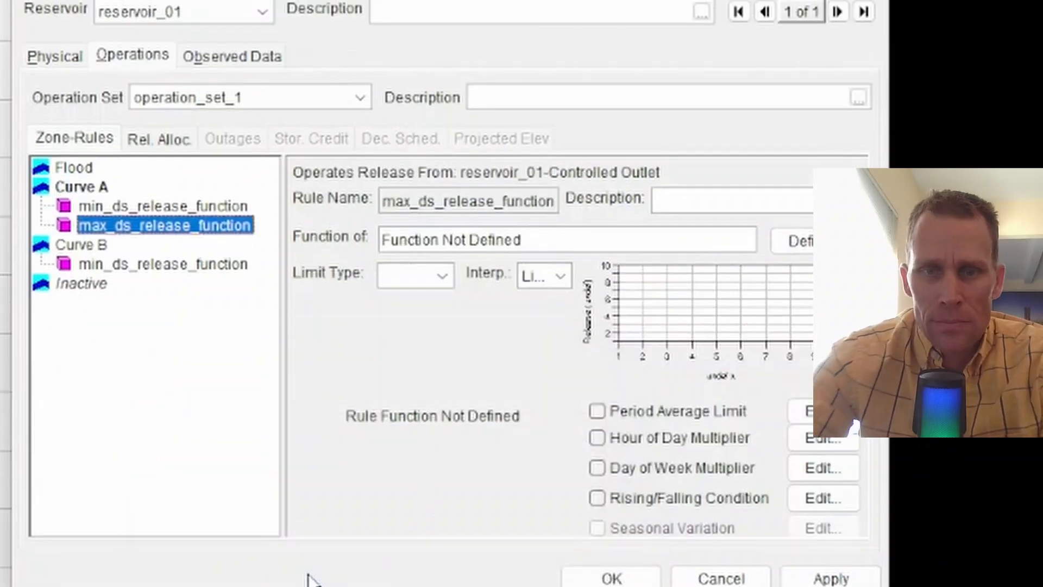
pyautogui.click(162, 179)
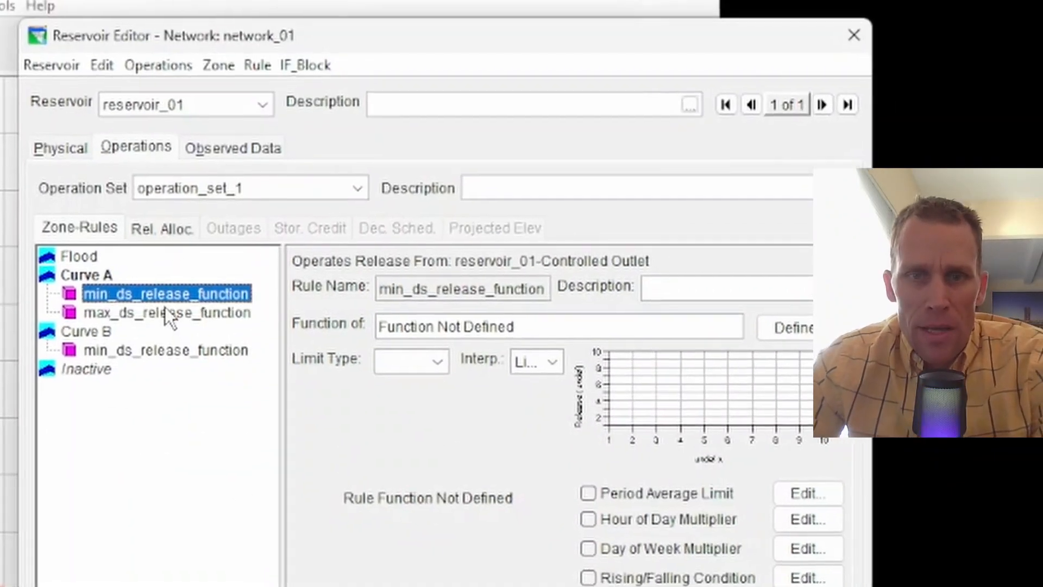
# - Remove the min_ds_release_function rule from the Curve B zone only
pyautogui.click(154, 312)
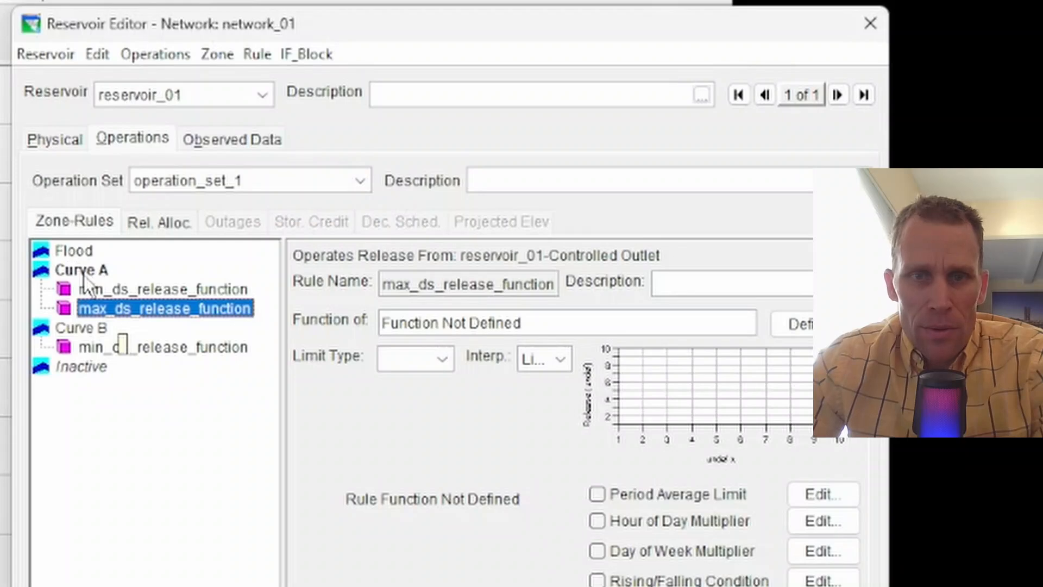
pyautogui.rightClick(159, 354)
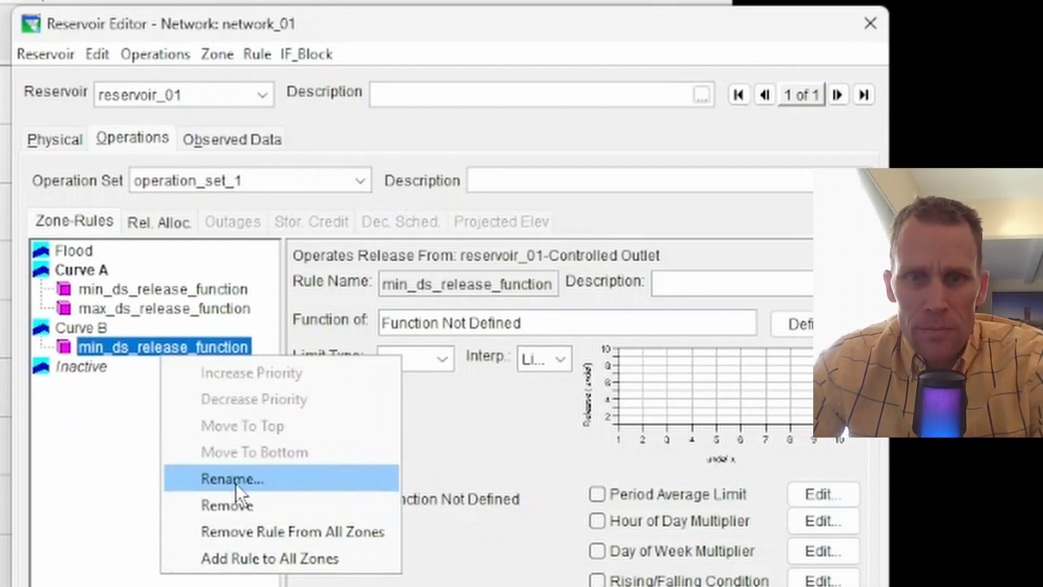
pyautogui.click(243, 503)
pyautogui.click(381, 434)
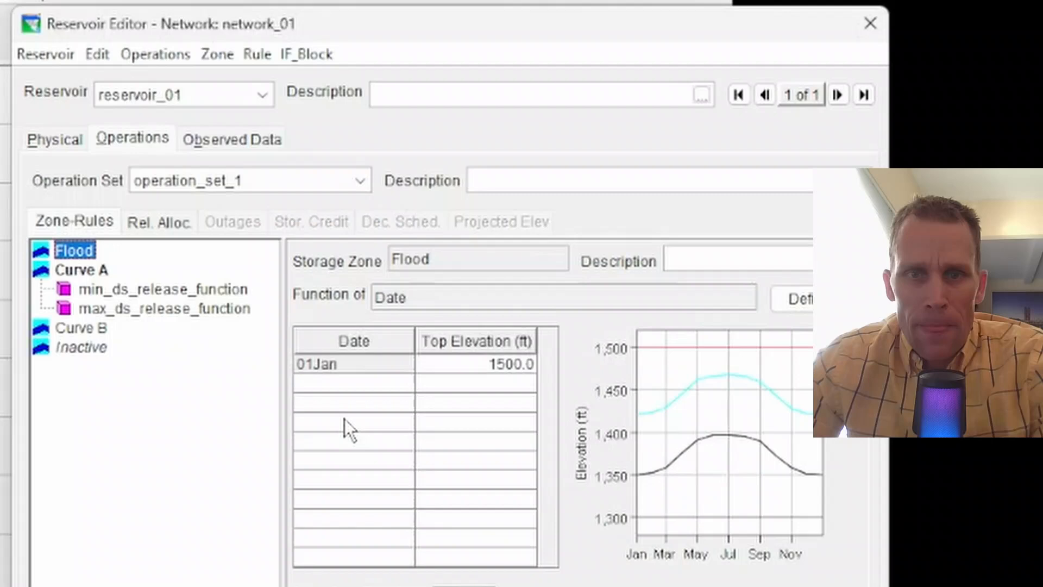
# - Decrease the priority of min_ds_release_function in Curve A so it sits below max_ds_release_function
pyautogui.click(164, 309)
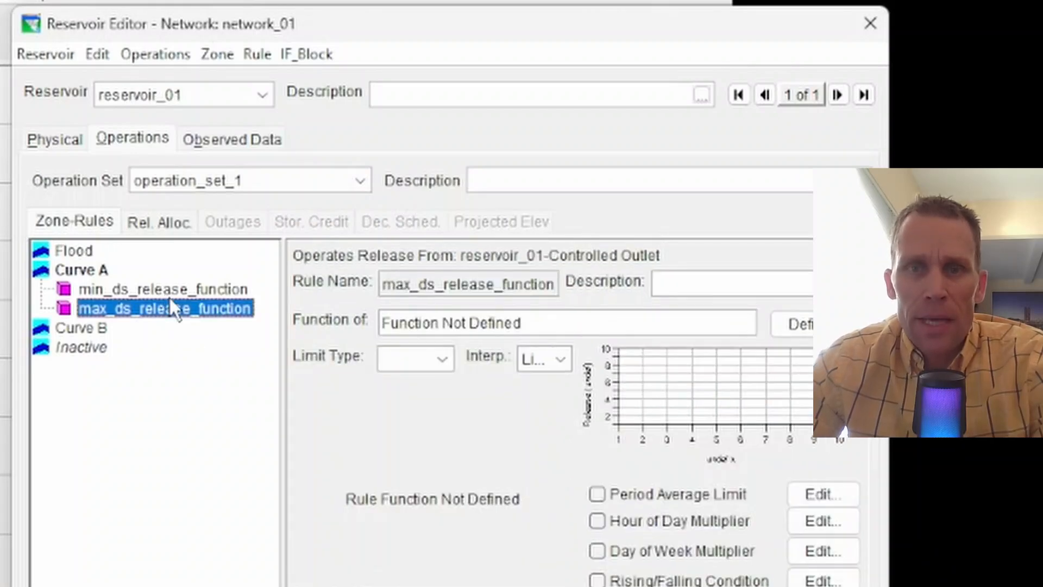
pyautogui.click(163, 294)
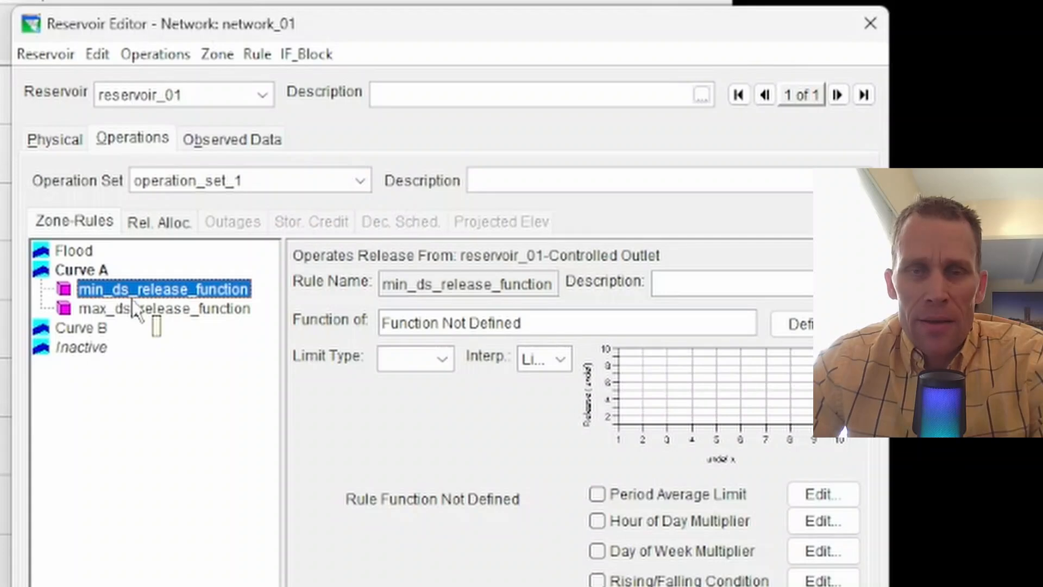
pyautogui.click(164, 314)
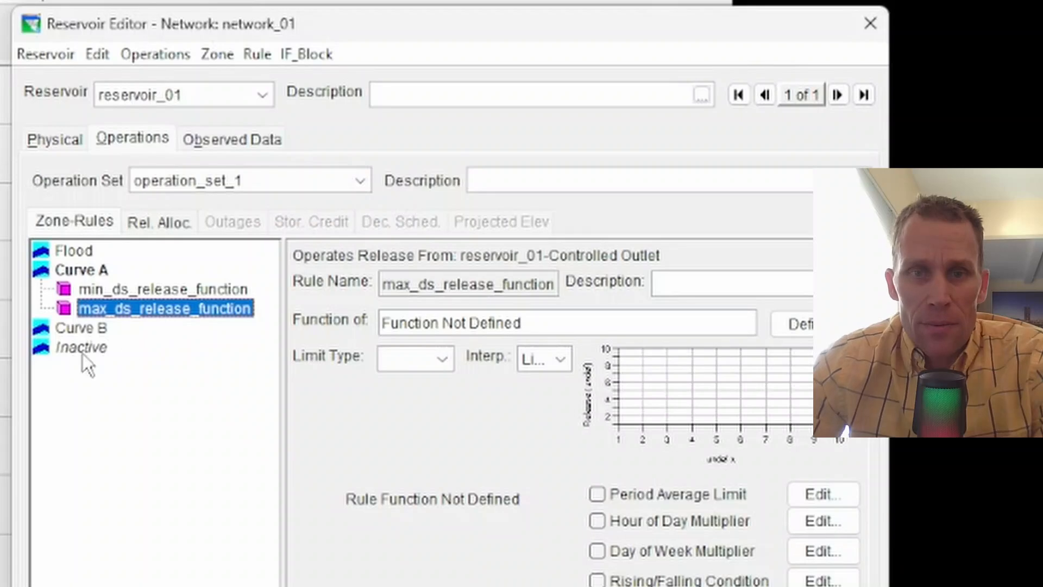
pyautogui.rightClick(152, 289)
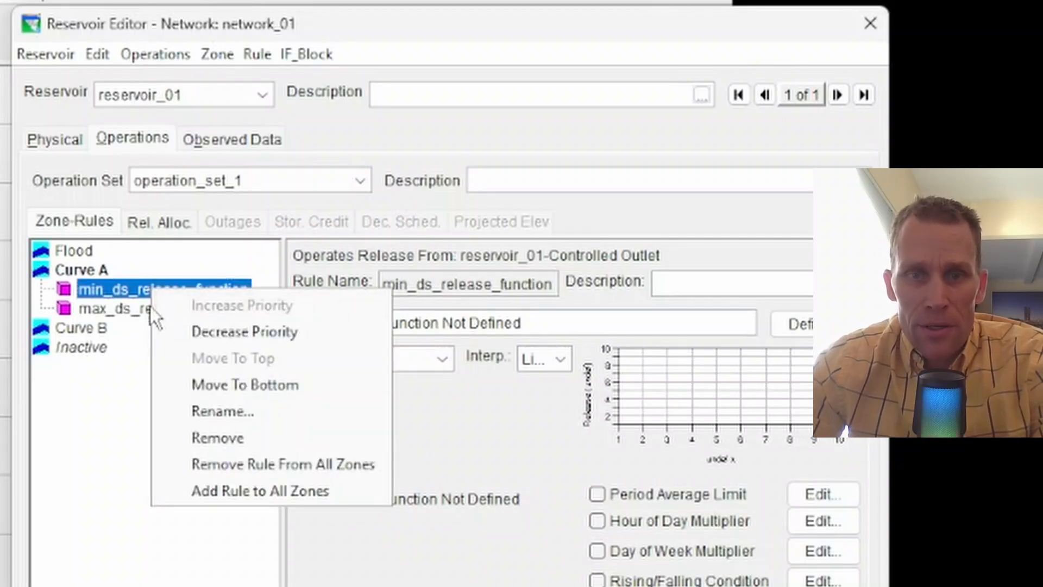
pyautogui.rightClick(149, 290)
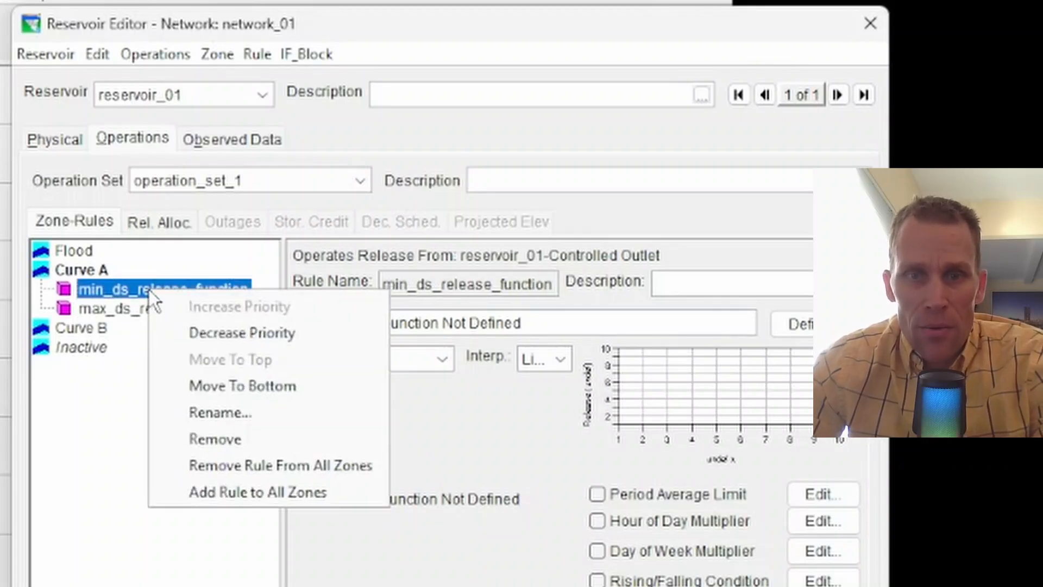
pyautogui.click(255, 332)
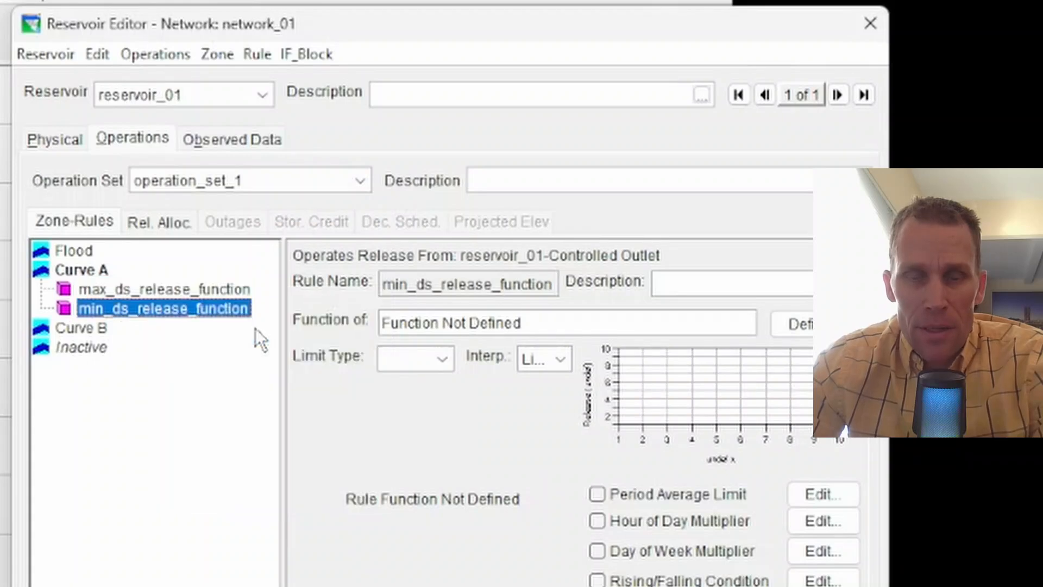
pyautogui.rightClick(178, 294)
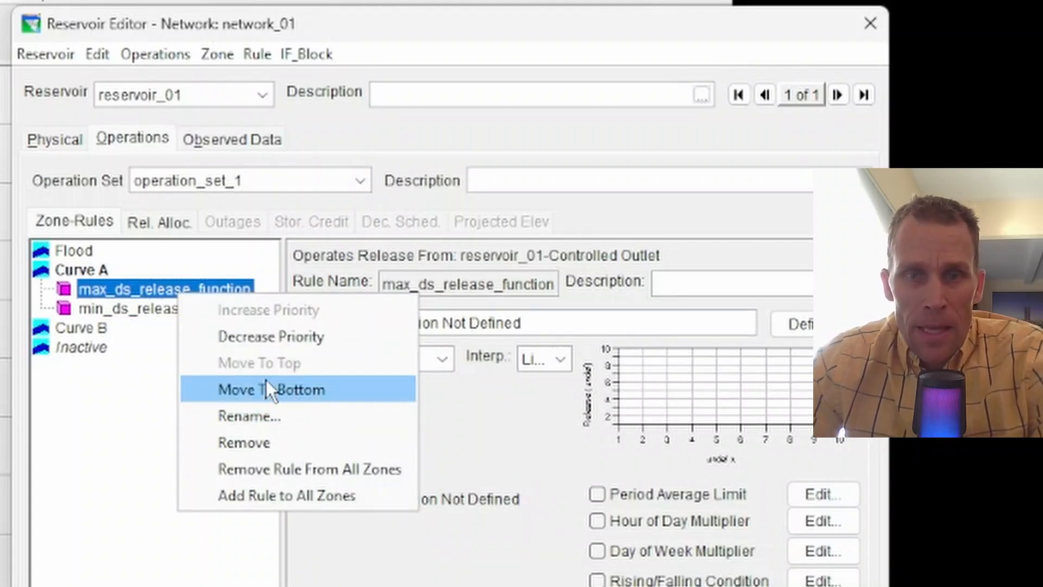
pyautogui.click(168, 315)
pyautogui.click(167, 314)
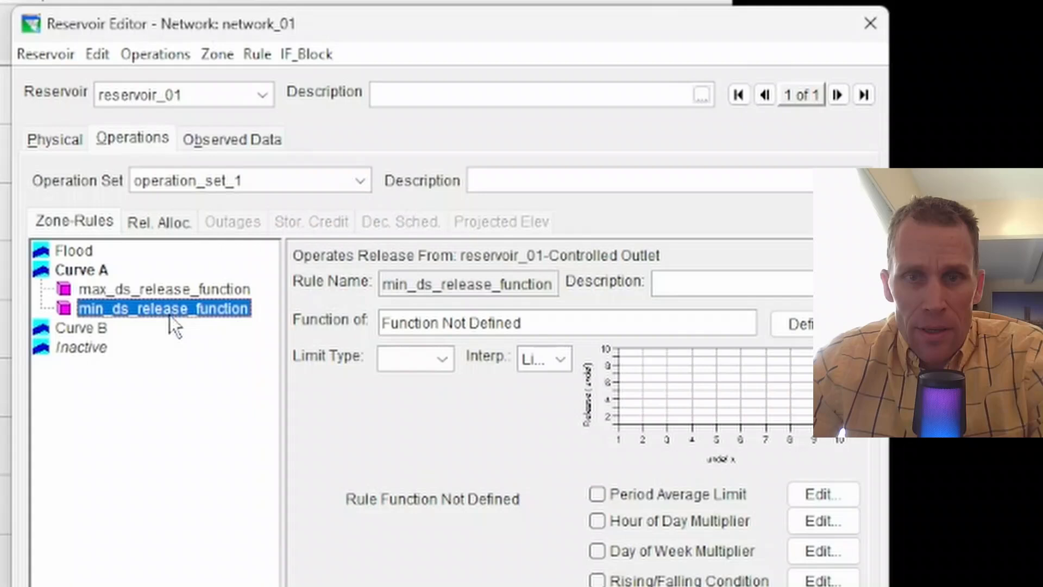
pyautogui.rightClick(204, 309)
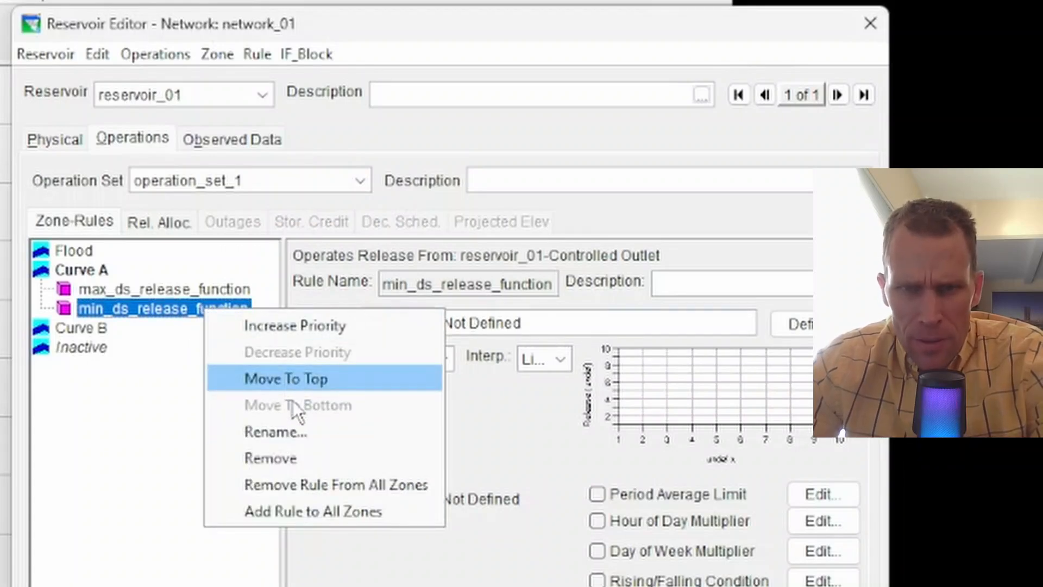
pyautogui.click(137, 447)
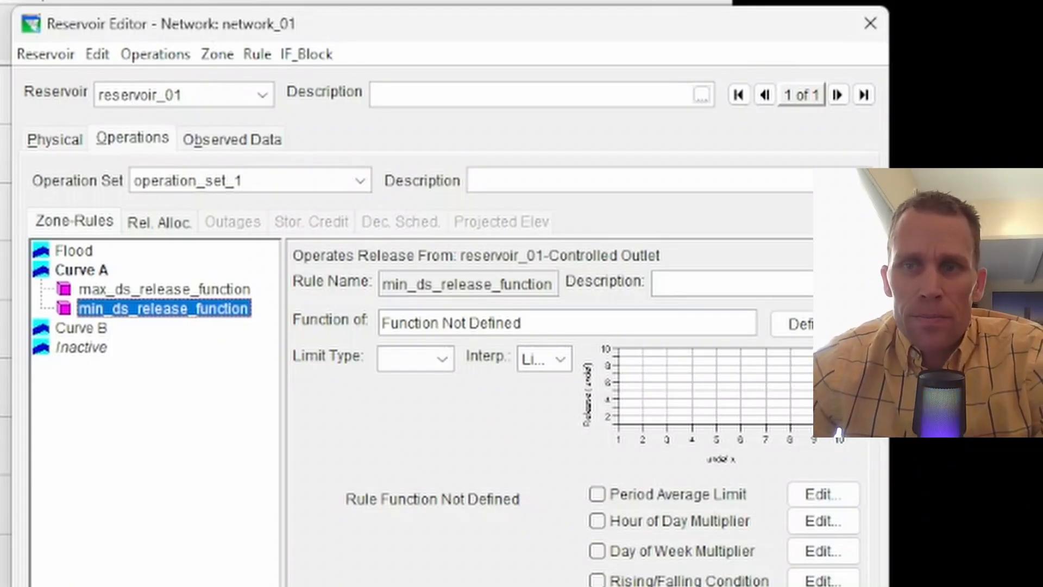
# - Review reservoir_01's physical outlet group, and examine the Flood, Curve A, Curve B and Inactive storage zones in operation_set_1
pyautogui.click(59, 143)
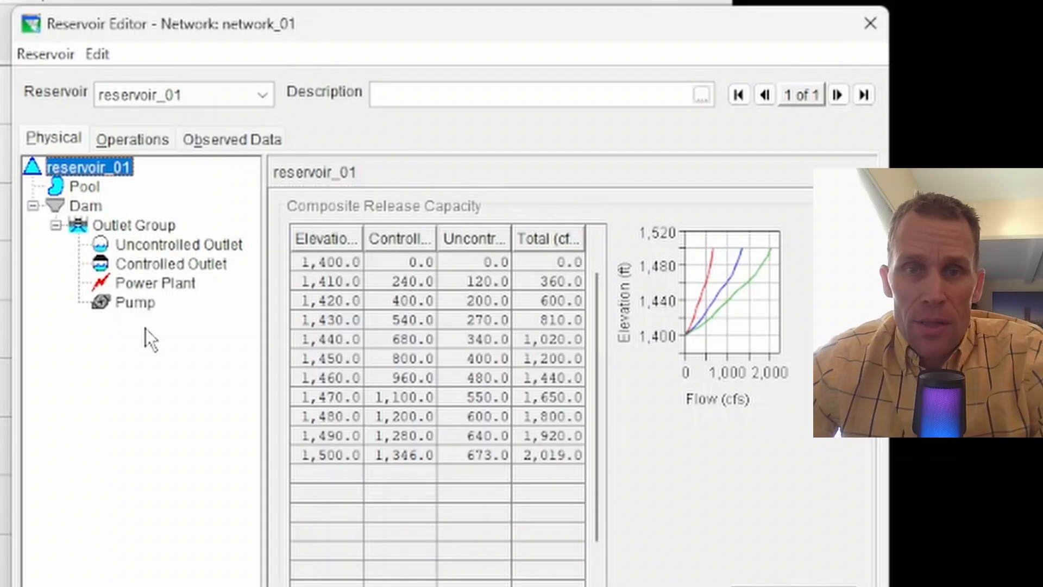
pyautogui.click(135, 226)
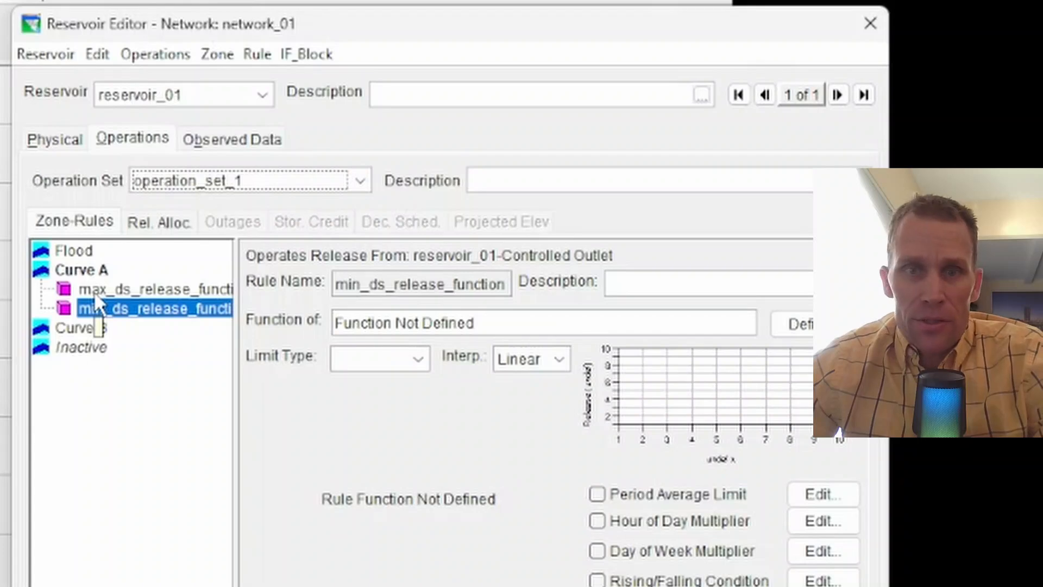
pyautogui.click(84, 253)
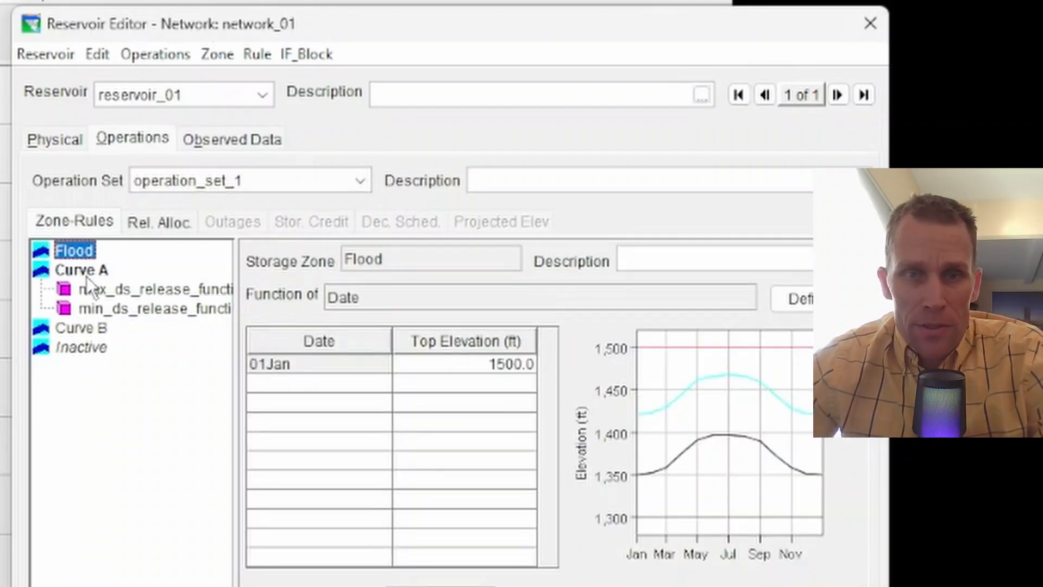
pyautogui.click(87, 276)
pyautogui.click(82, 333)
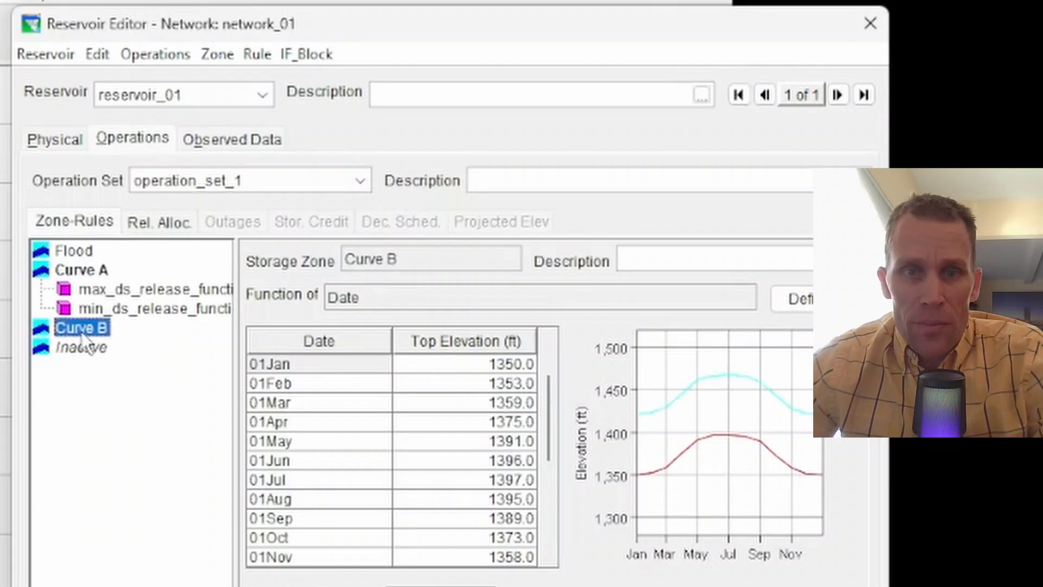
pyautogui.click(81, 350)
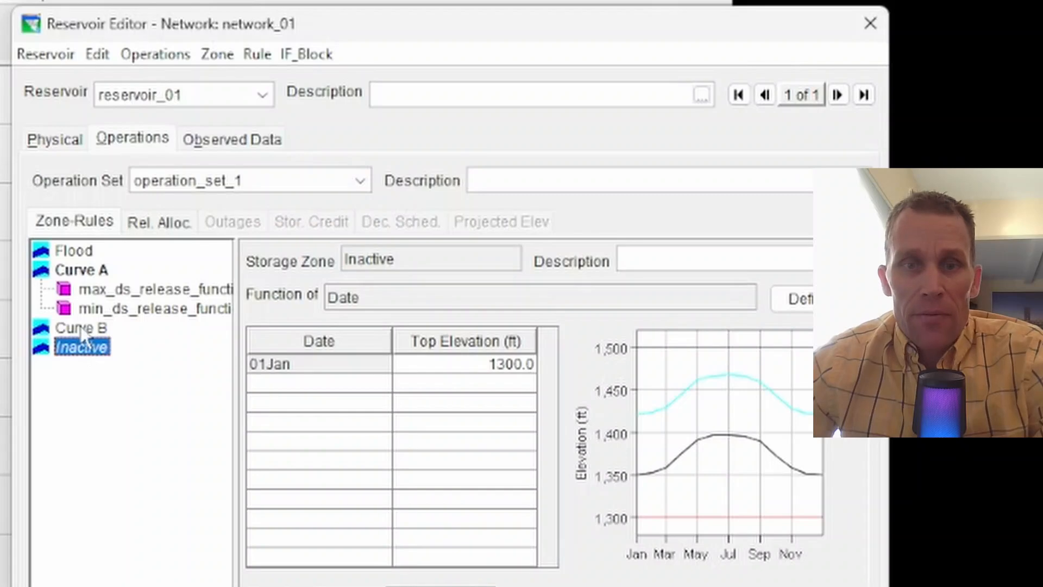
pyautogui.click(81, 326)
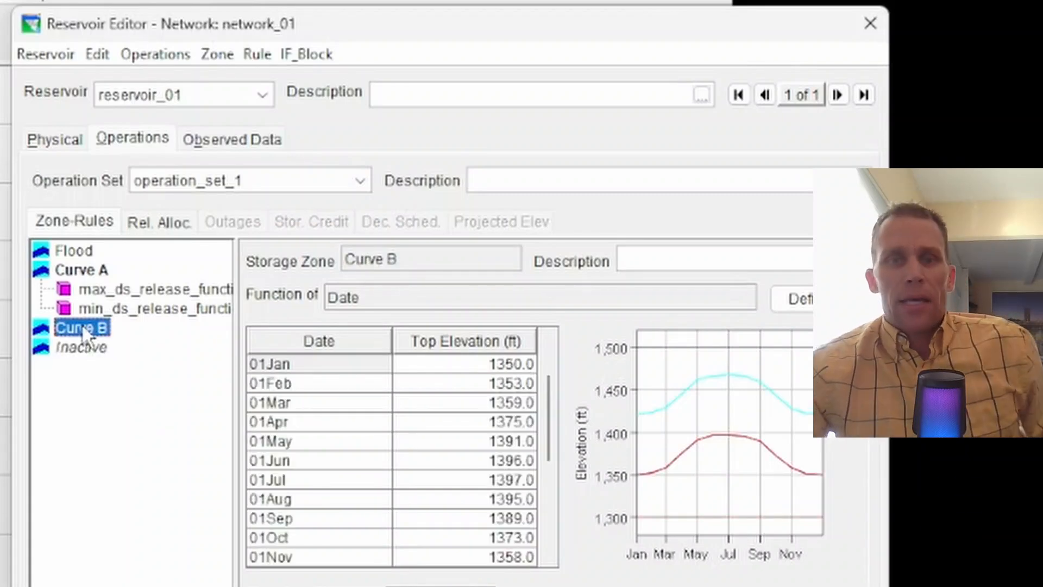
pyautogui.click(86, 274)
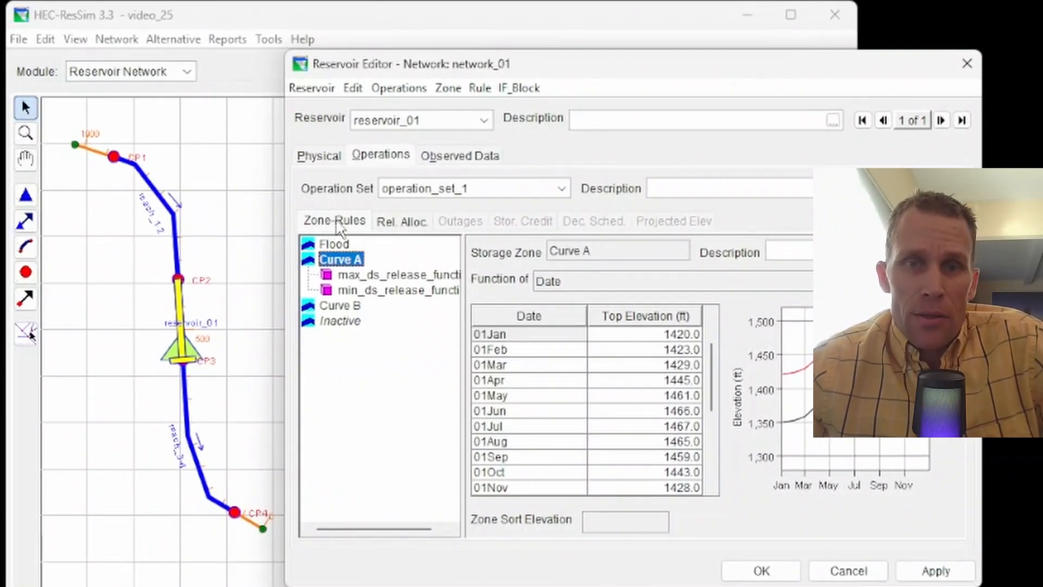
pyautogui.click(339, 222)
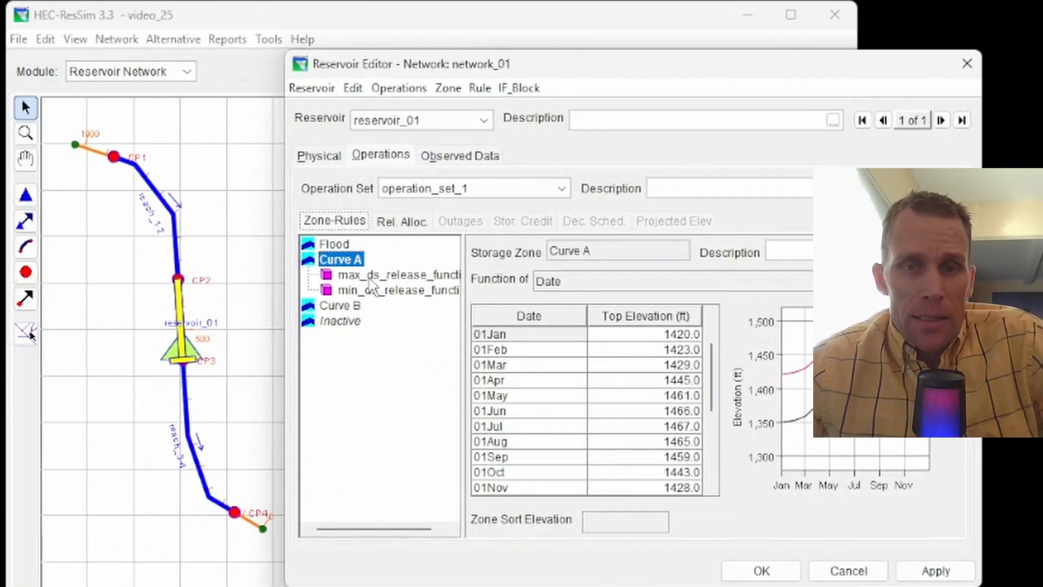